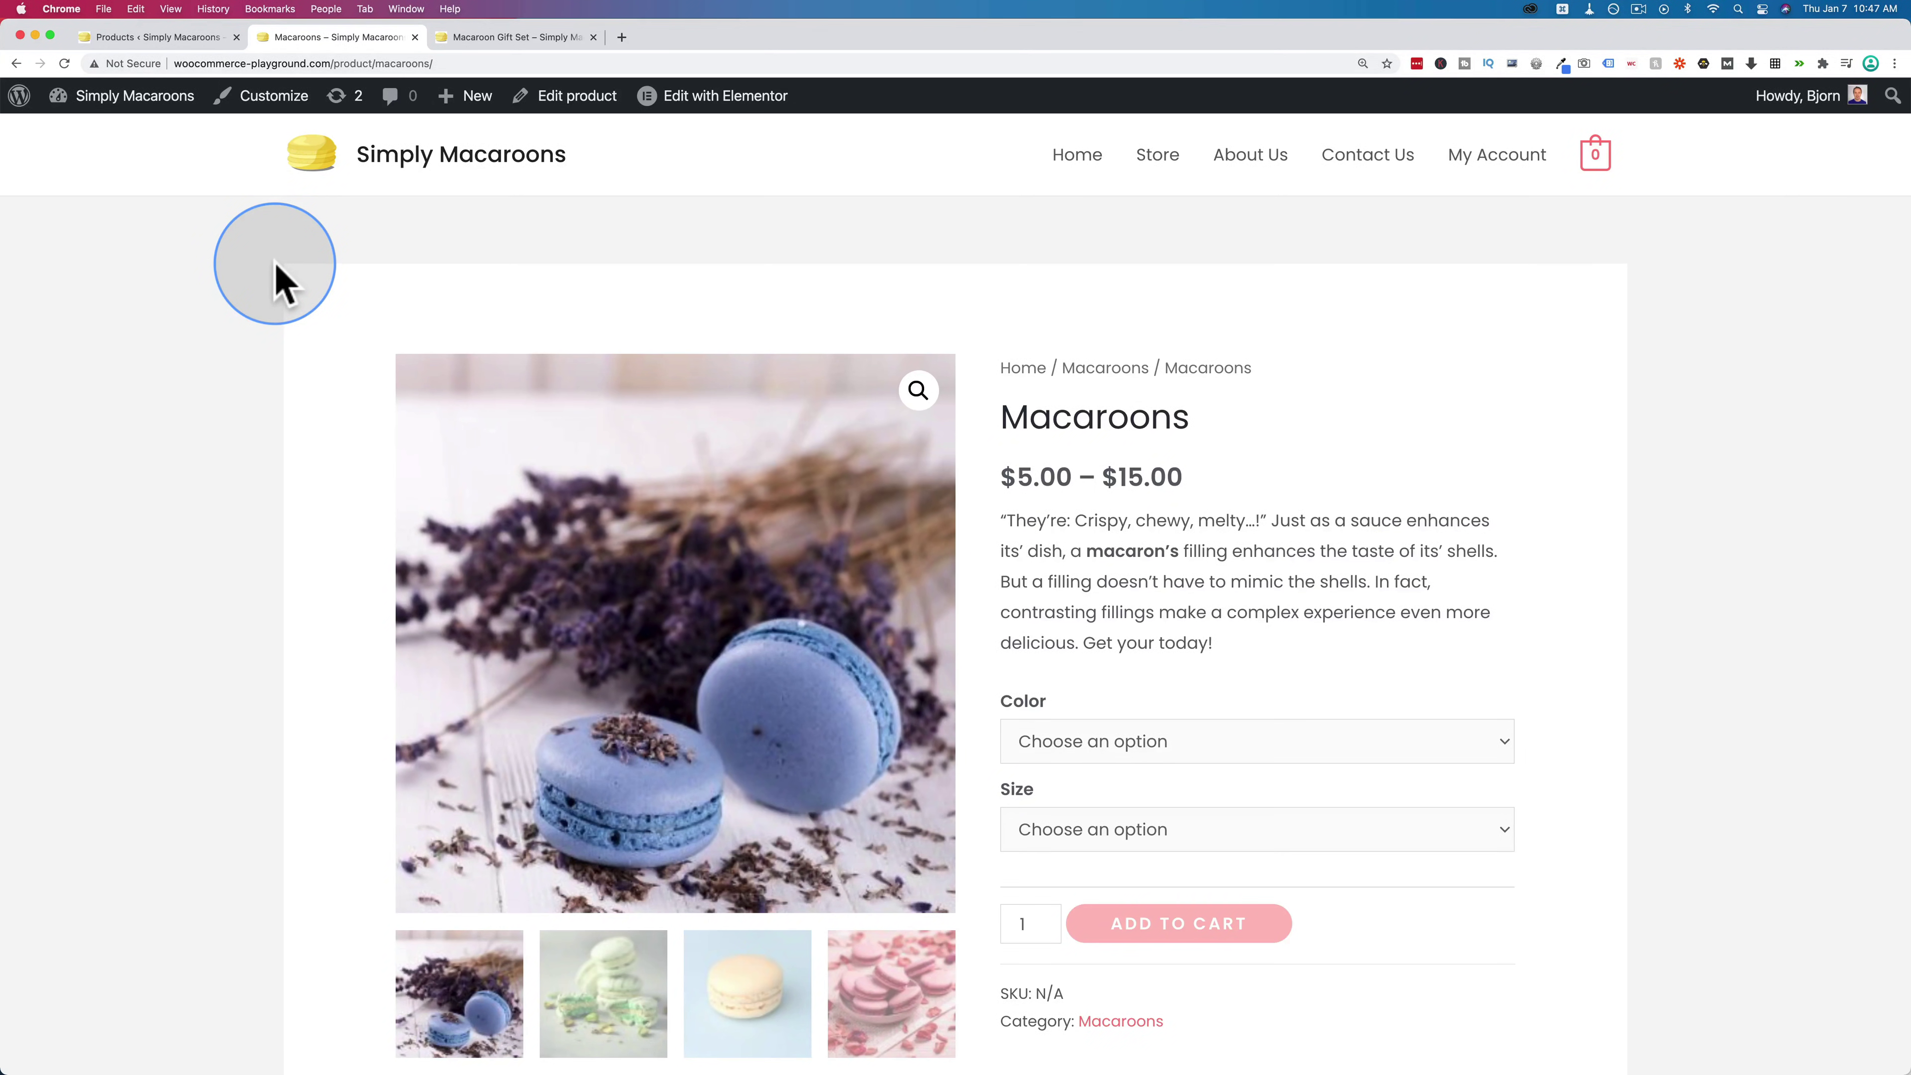
Step: Choose Yellow colour and Large size for Macaroons and add it to the cart
{"action": "scroll", "coordinate": [510, 396], "scroll_direction": "down", "scroll_amount": 3}
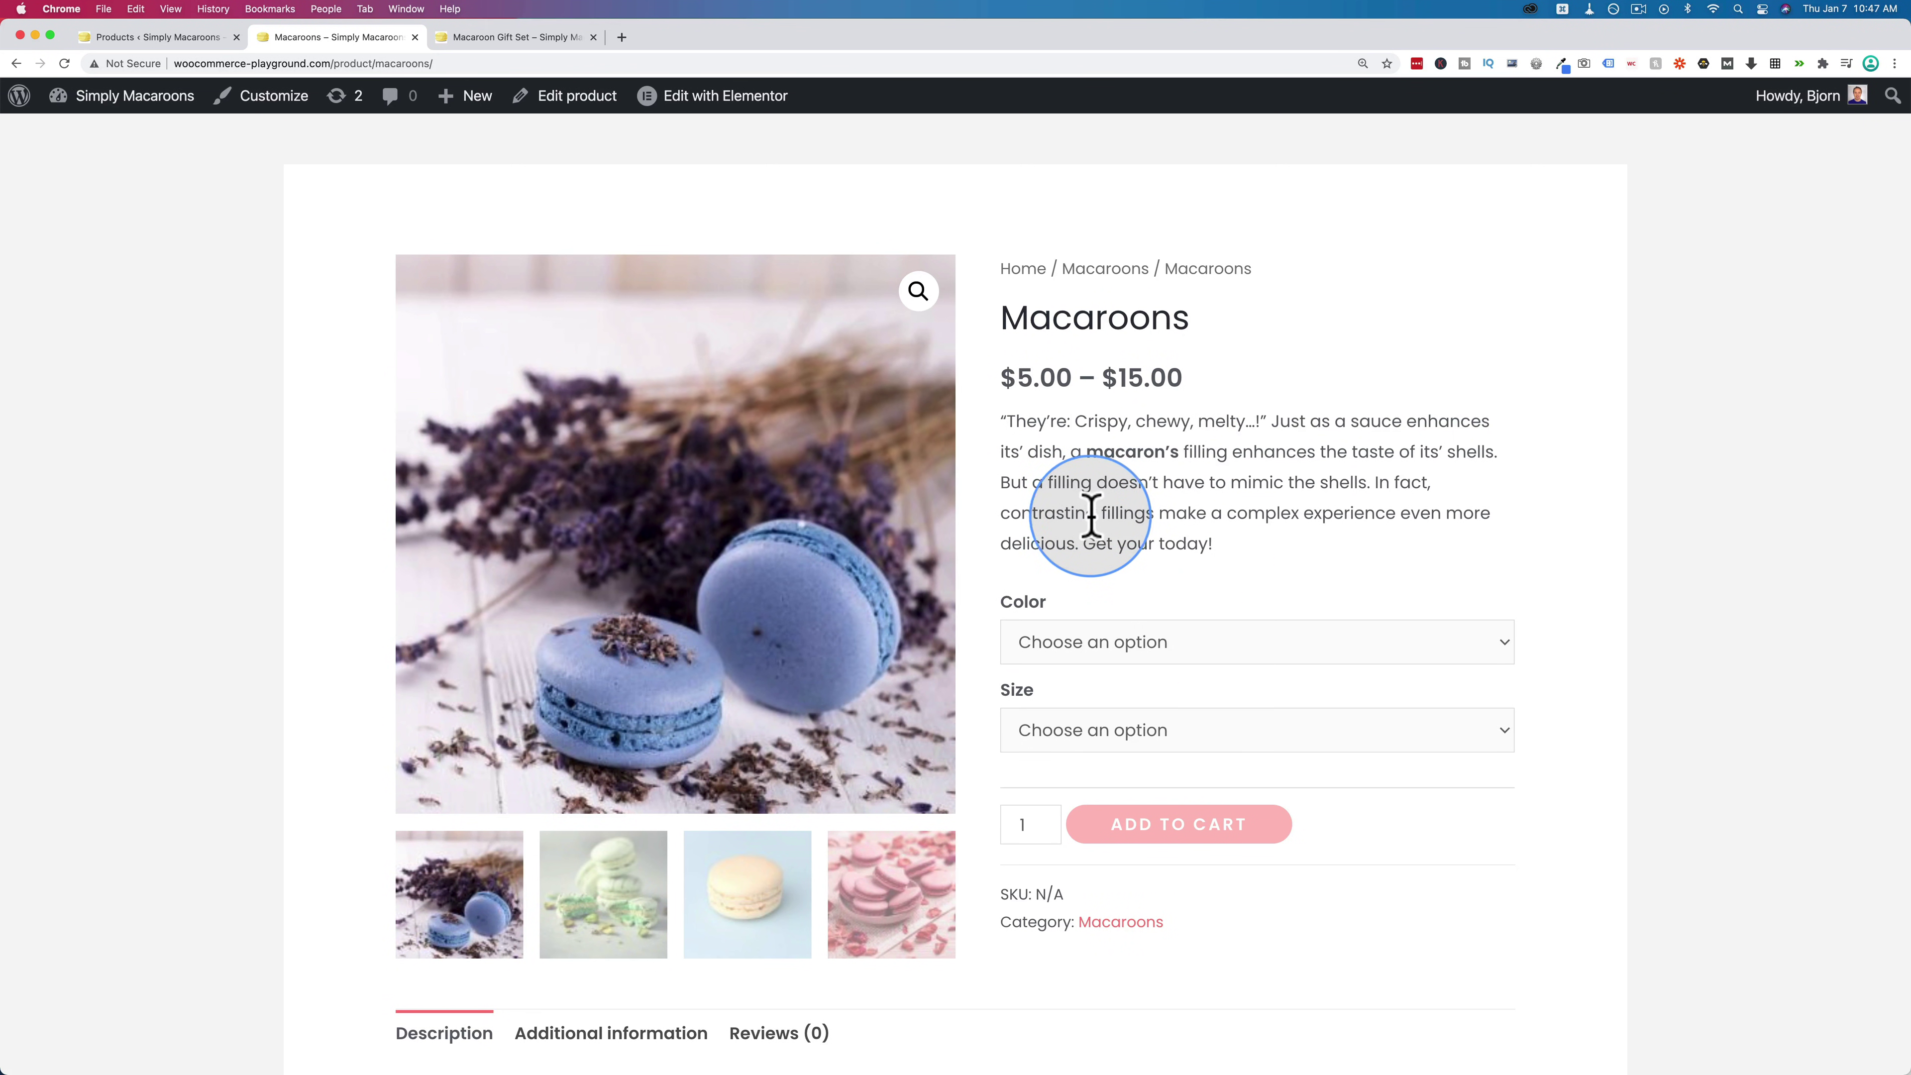
{"action": "scroll", "coordinate": [1143, 519], "scroll_direction": "down", "scroll_amount": 3}
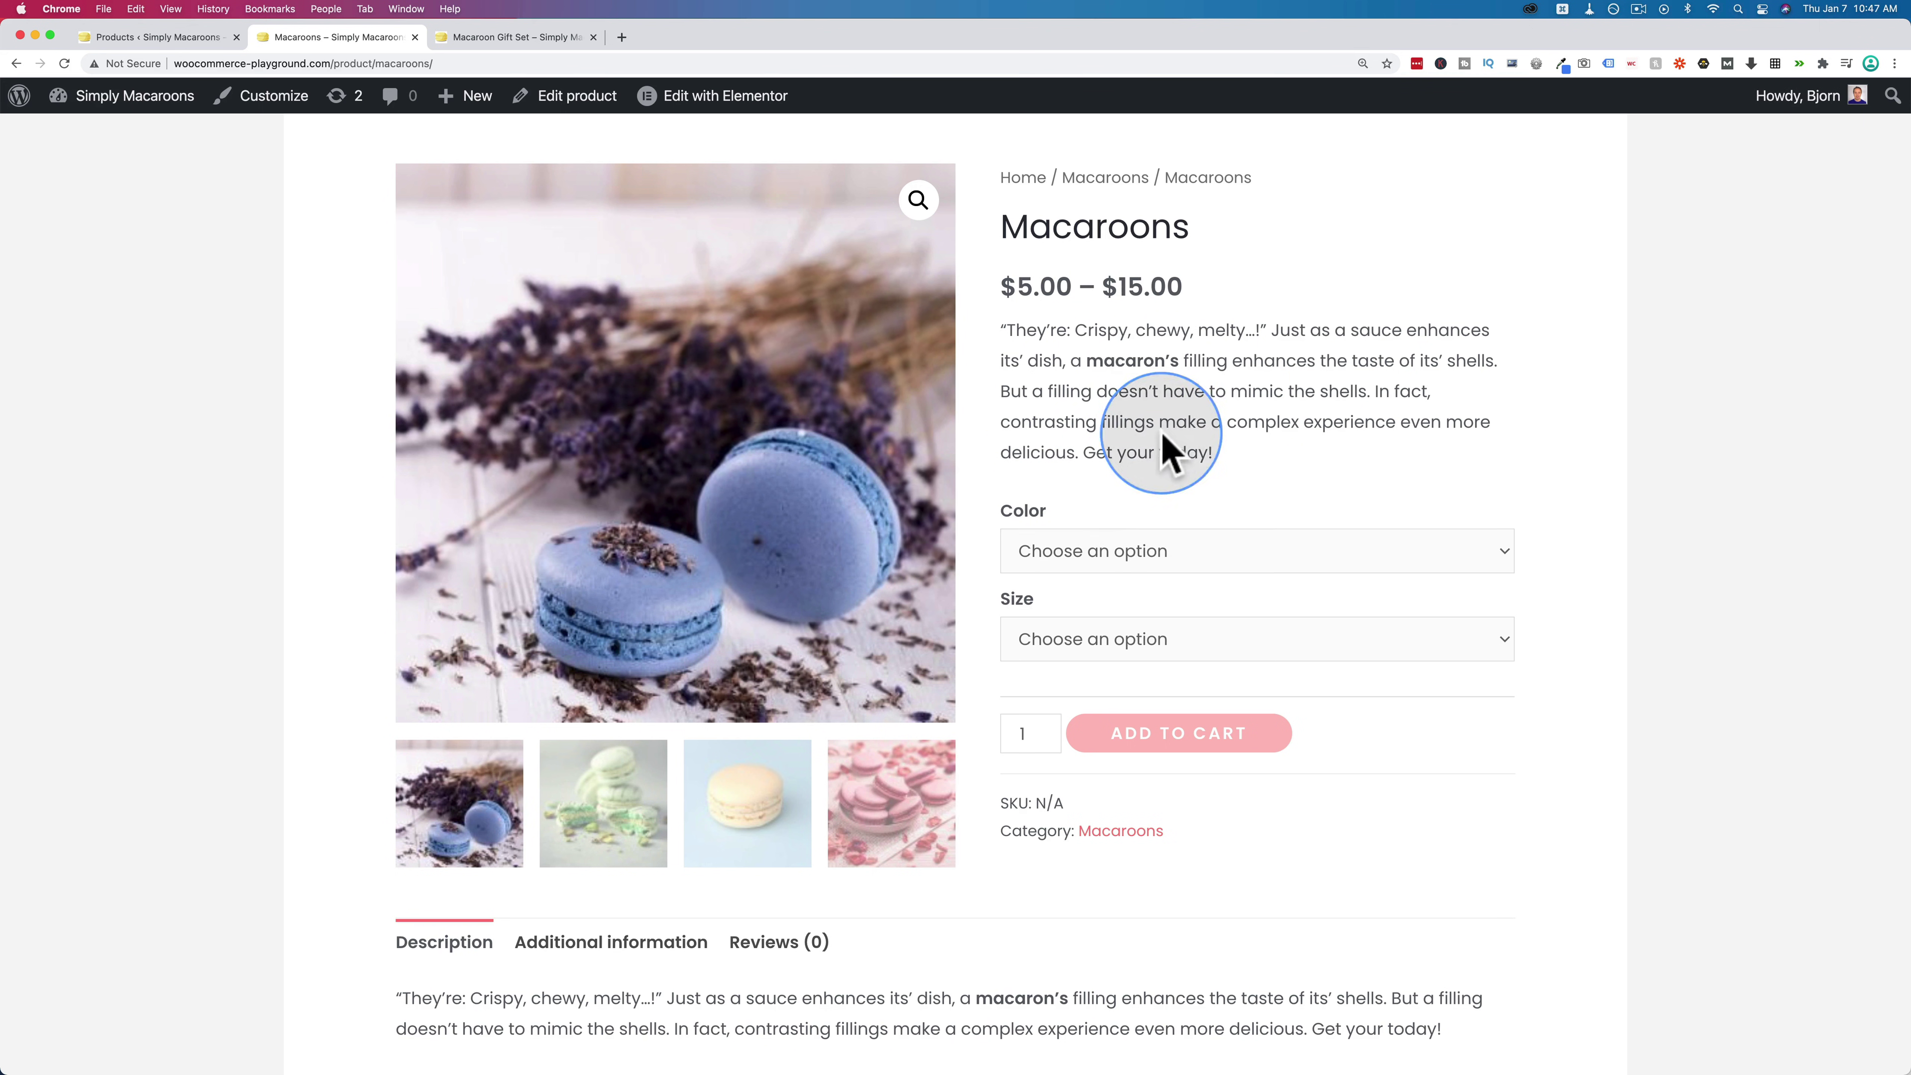
{"action": "left_click", "coordinate": [1117, 550]}
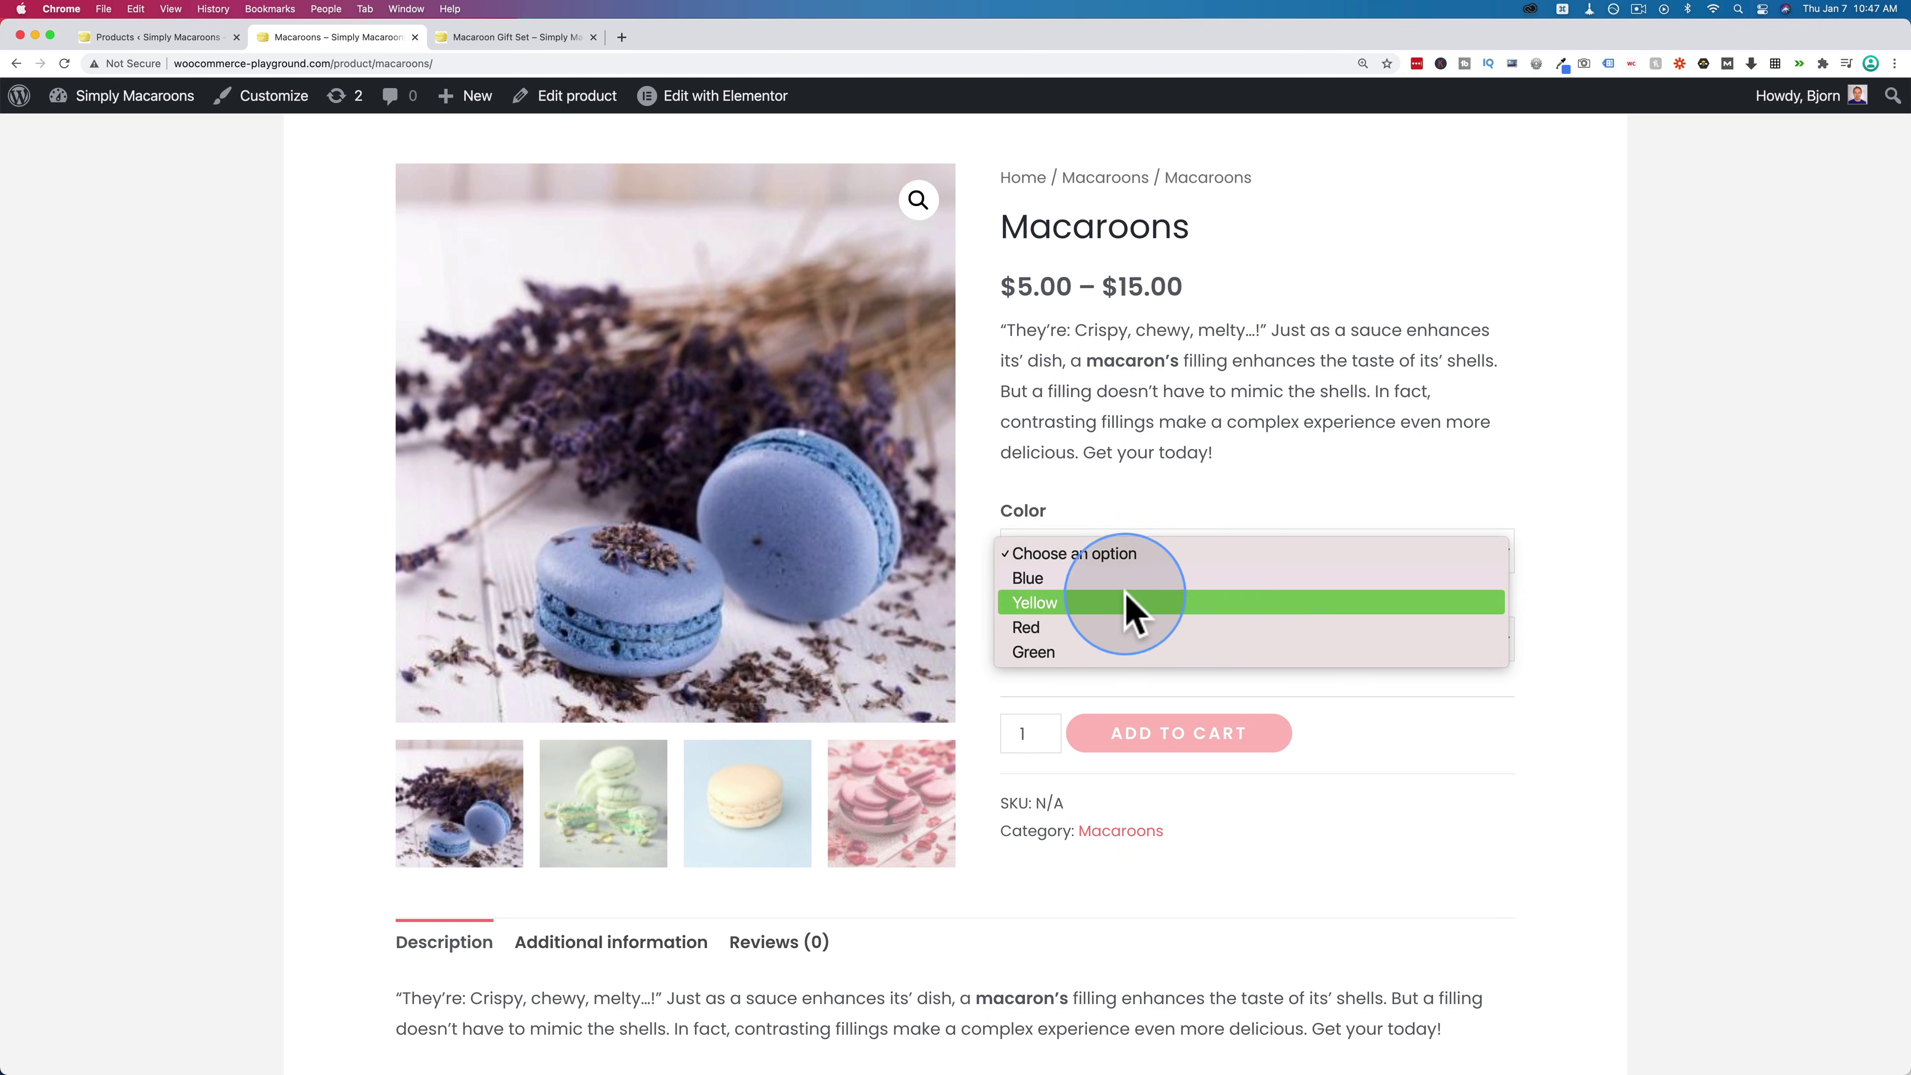
{"action": "left_click", "coordinate": [1037, 606]}
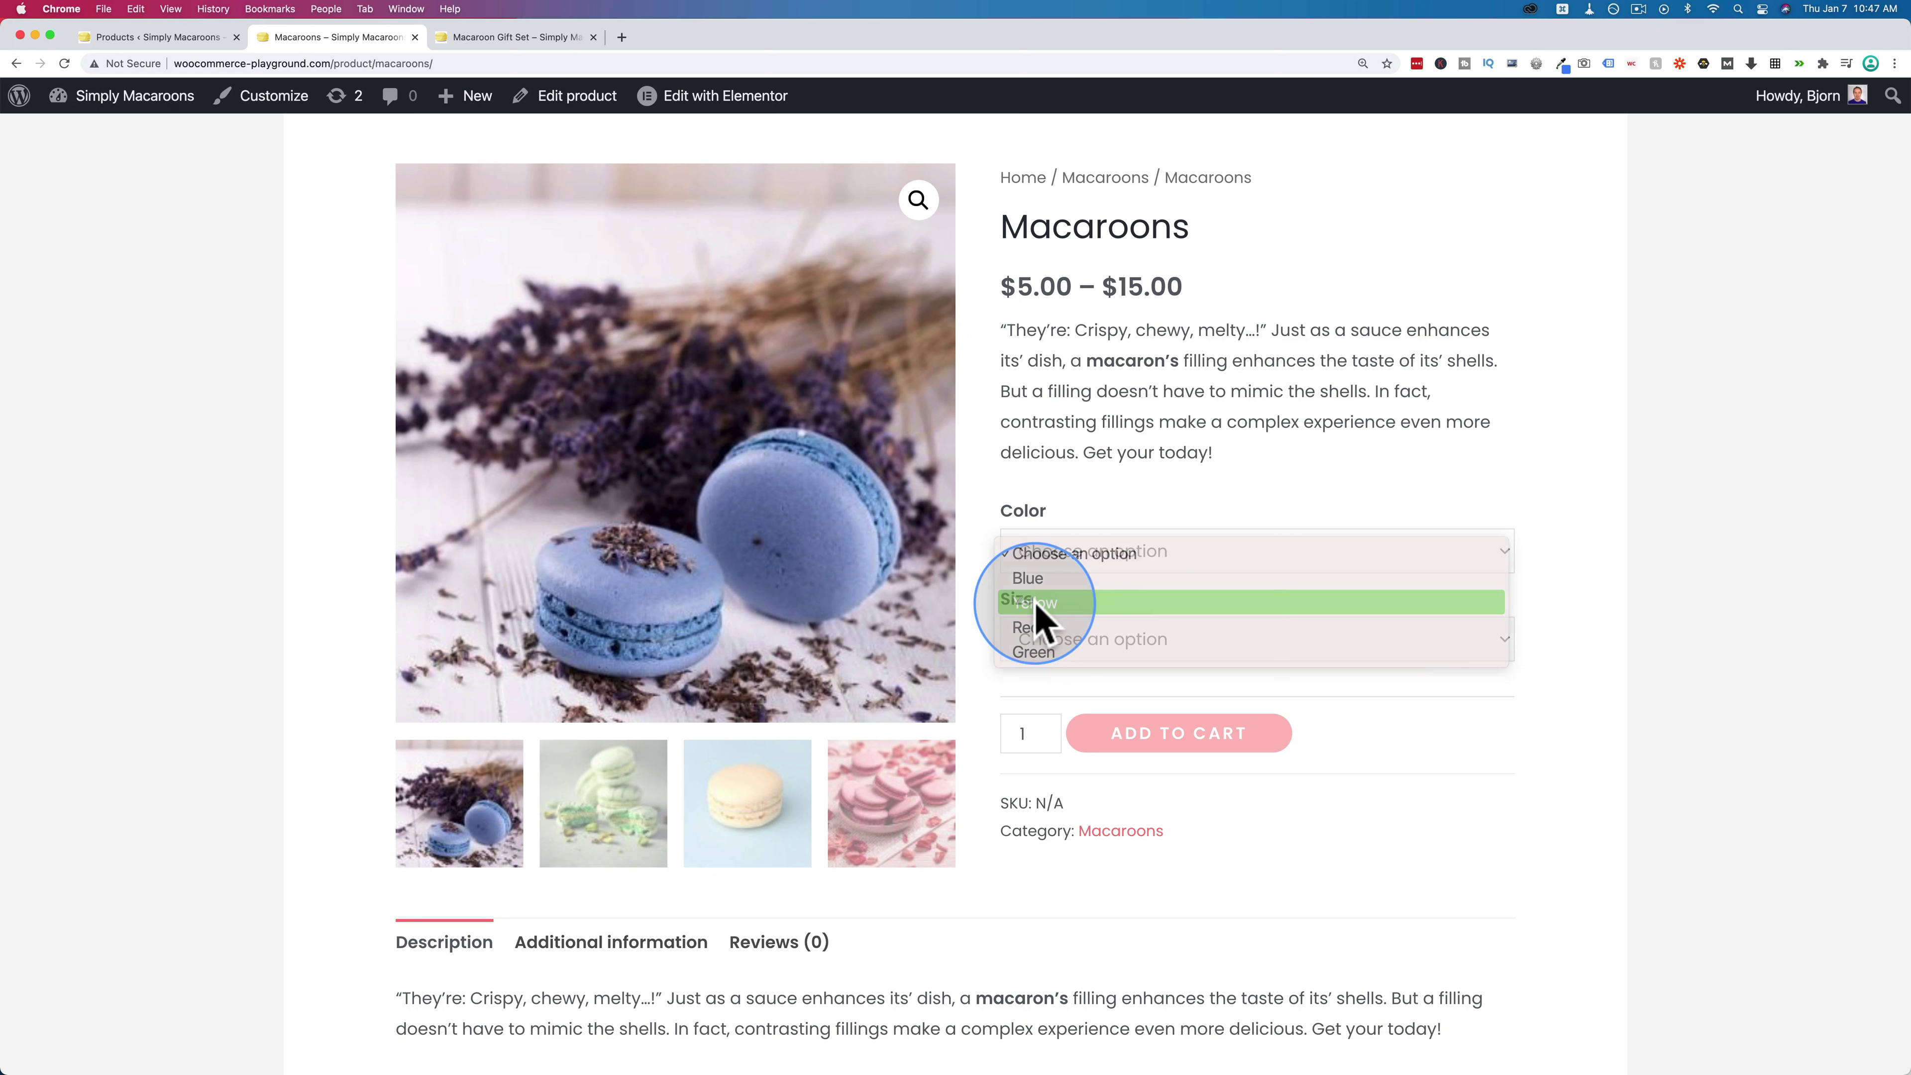
{"action": "left_click", "coordinate": [1075, 641]}
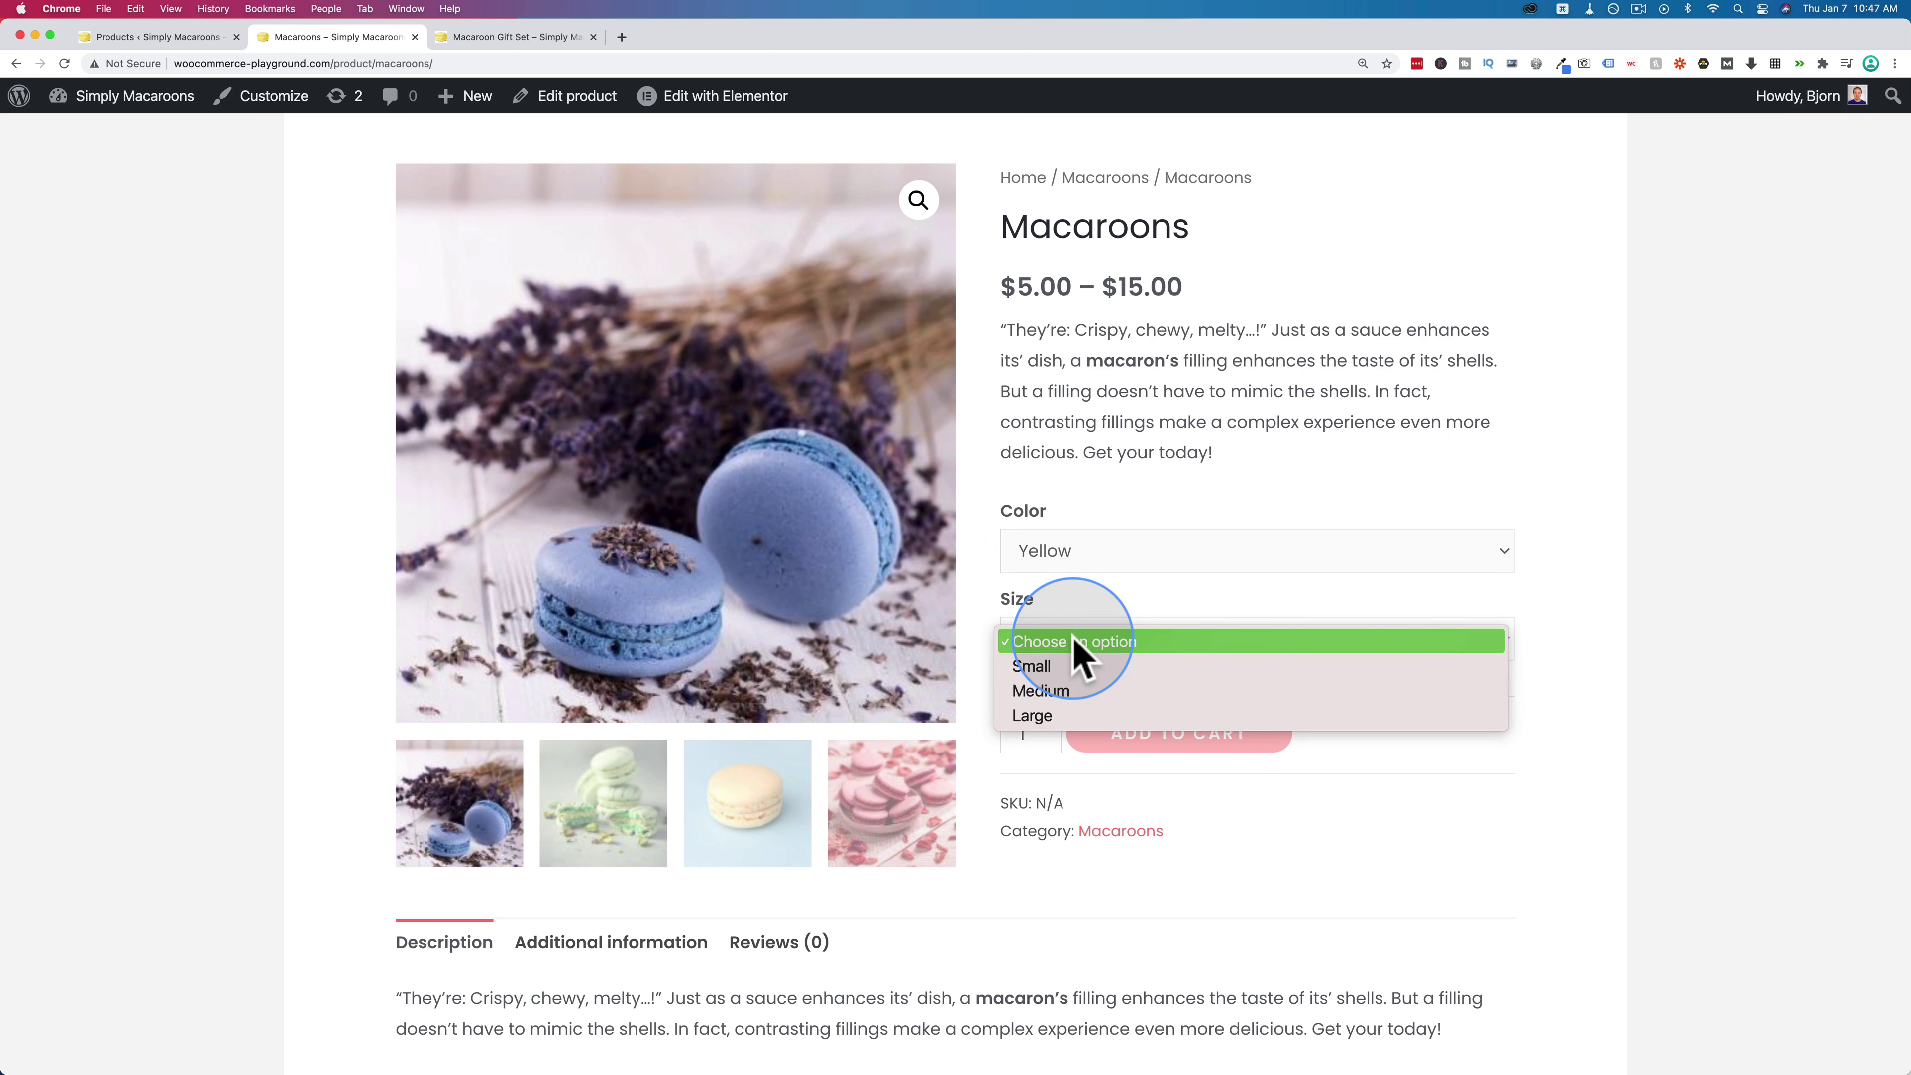
{"action": "left_click", "coordinate": [1068, 719]}
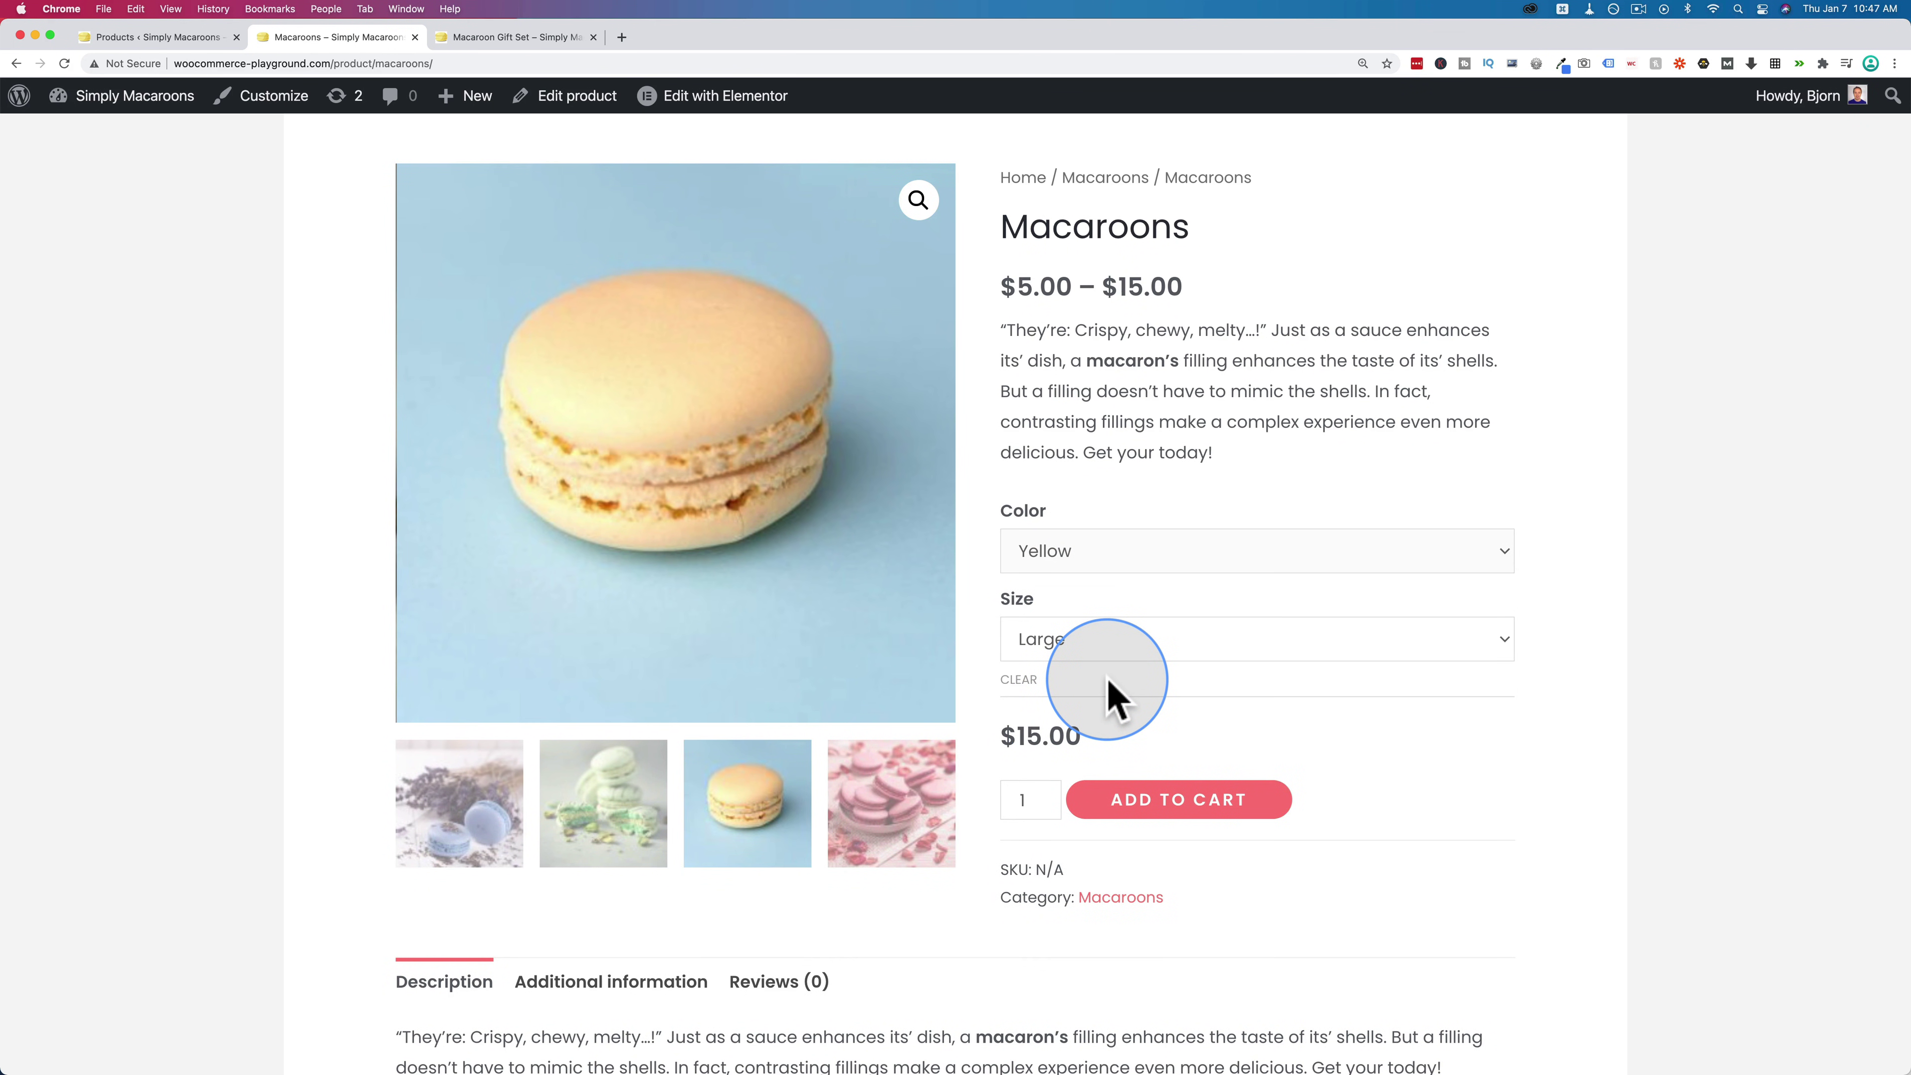
{"action": "scroll", "coordinate": [1053, 696], "scroll_direction": "down", "scroll_amount": 1}
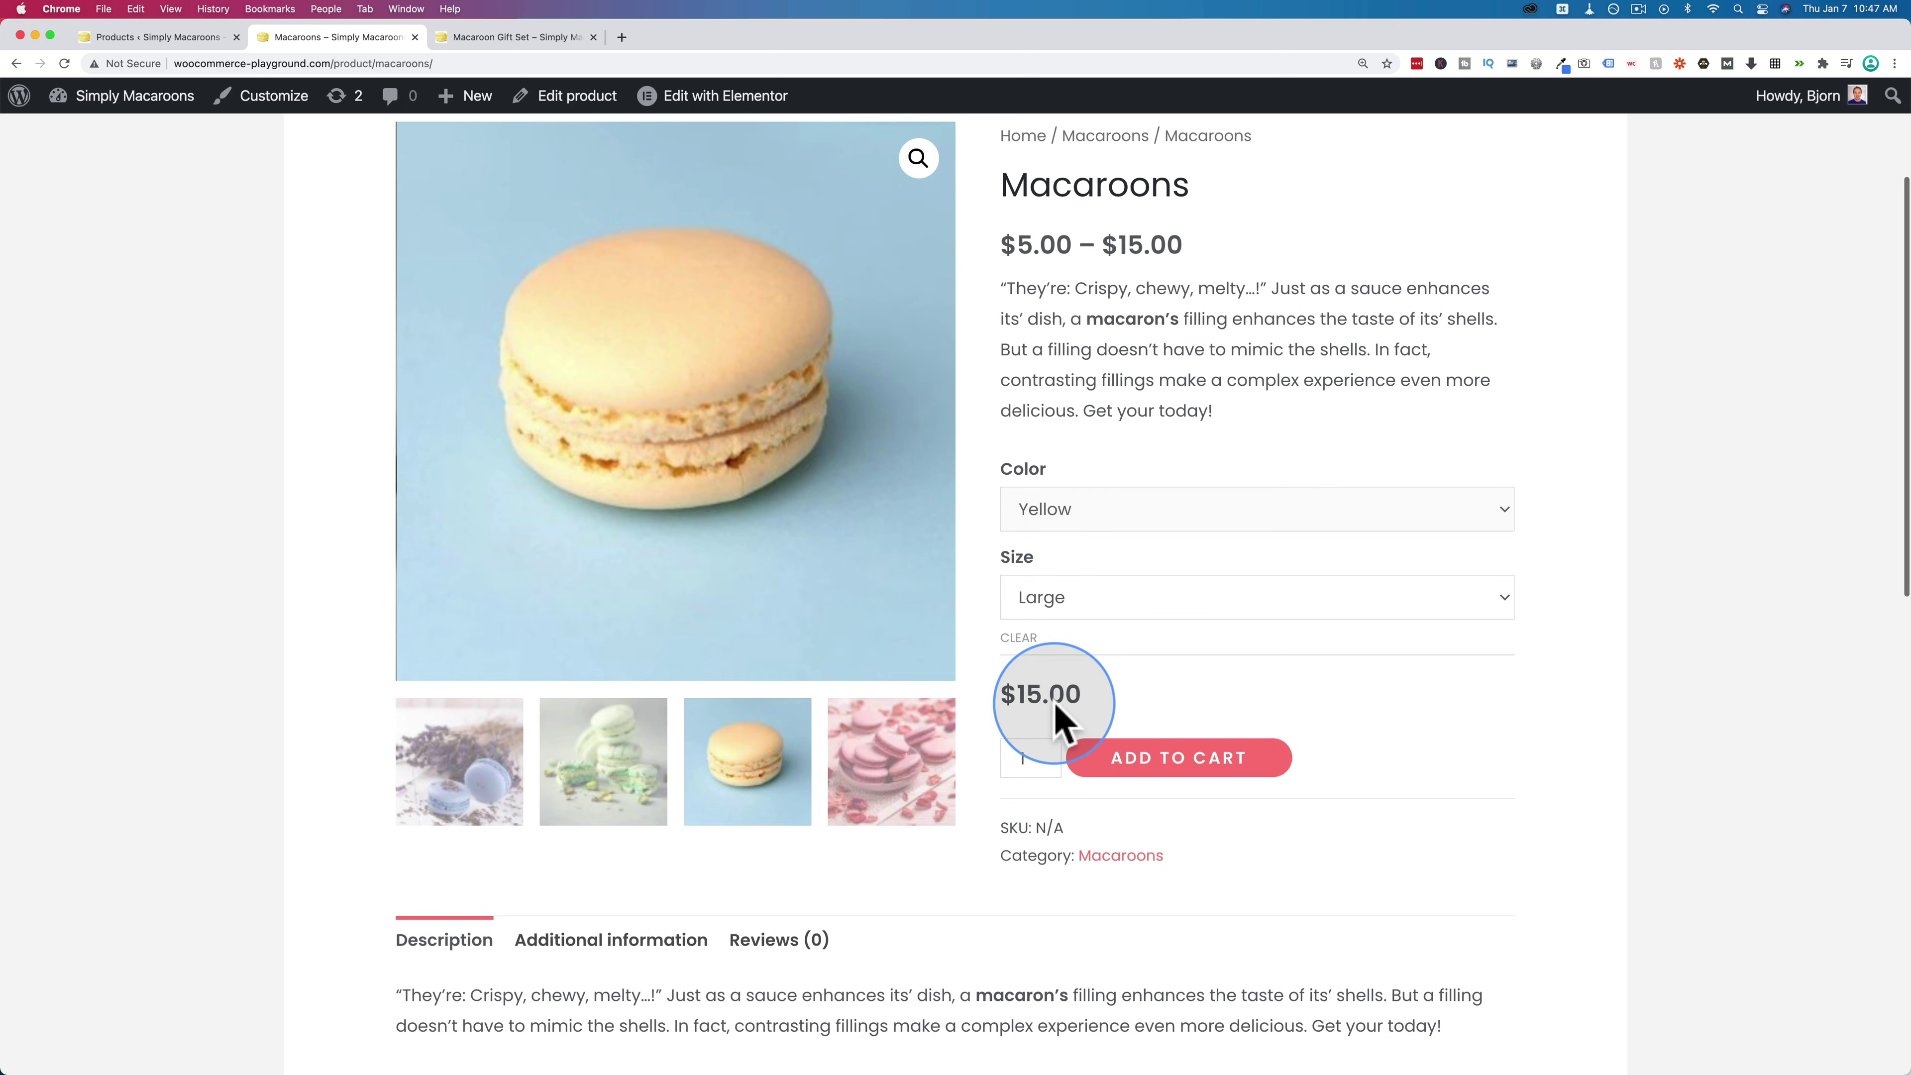
{"action": "left_click", "coordinate": [1139, 761]}
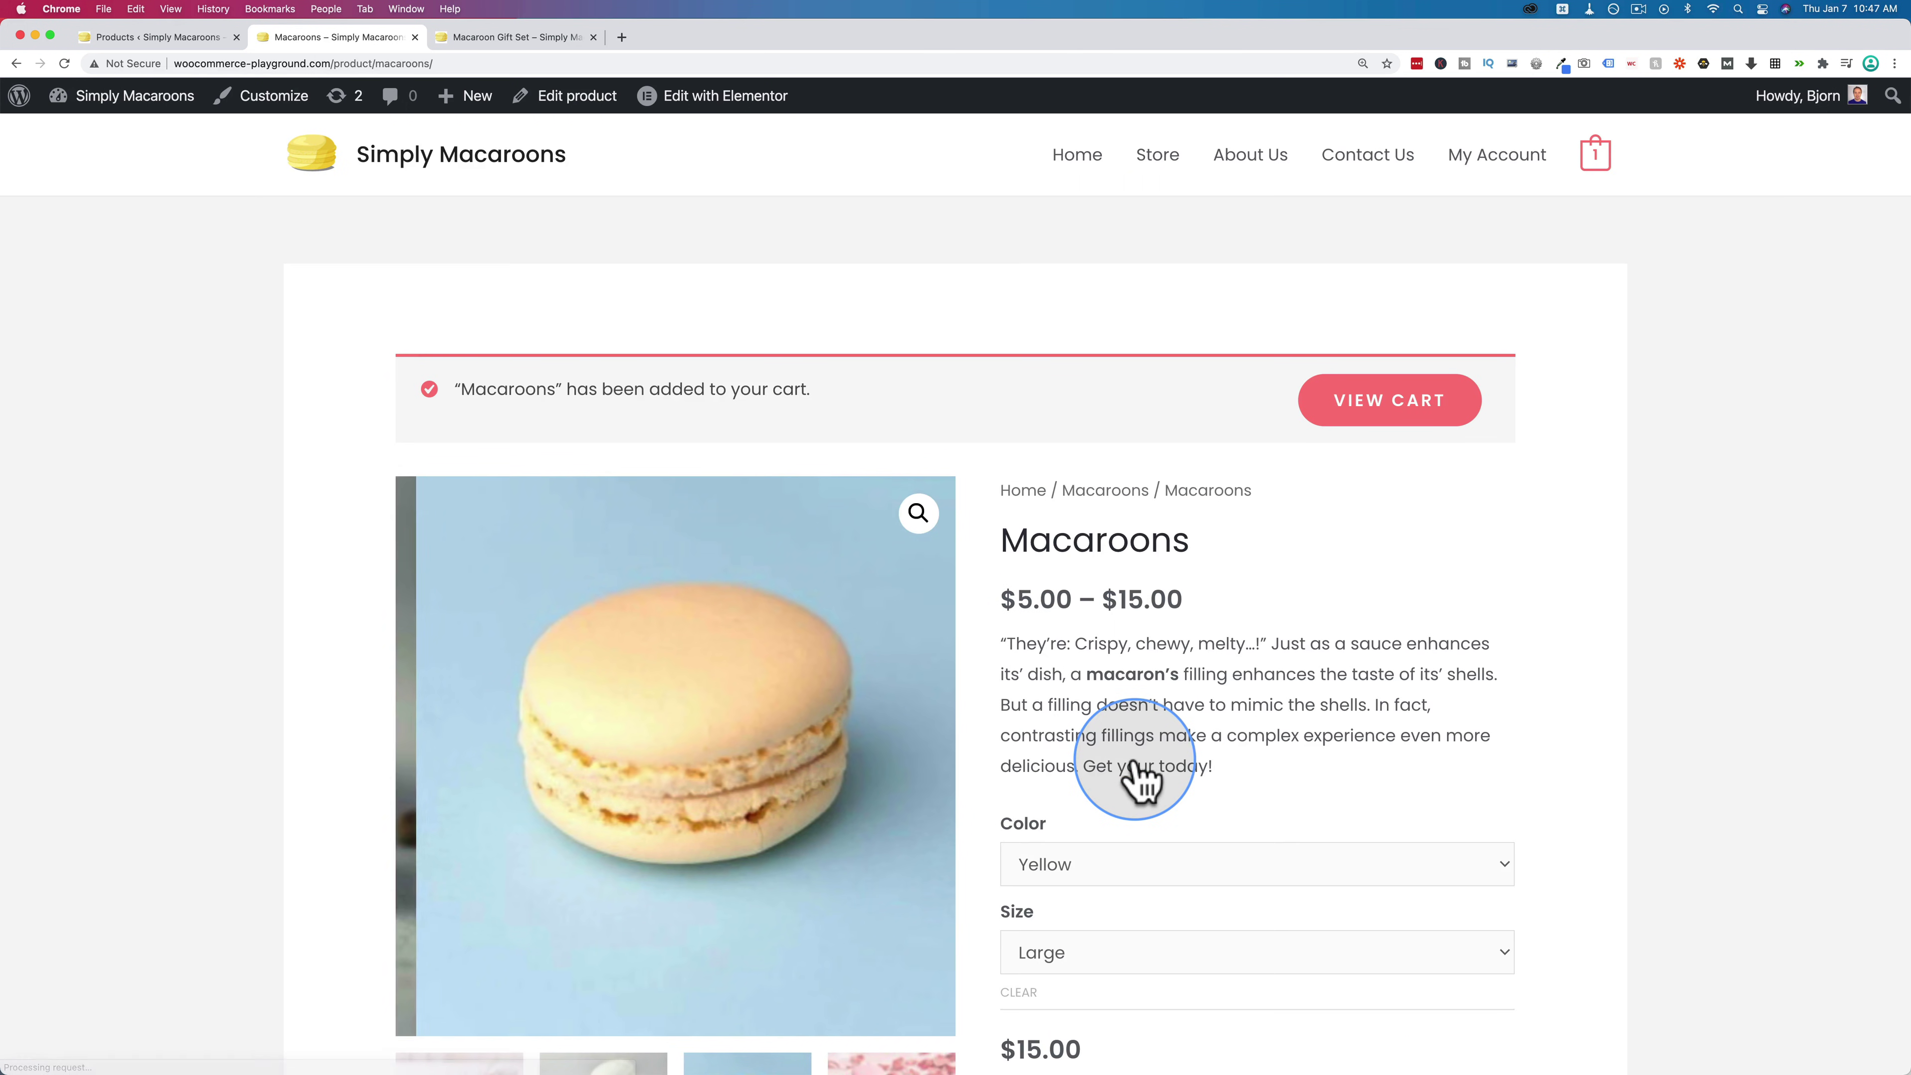
Step: Open the cart to view the $15.00 Macaroons – Yellow, Large line
{"action": "scroll", "coordinate": [1036, 542], "scroll_direction": "down", "scroll_amount": 1}
{"action": "left_click", "coordinate": [1381, 378]}
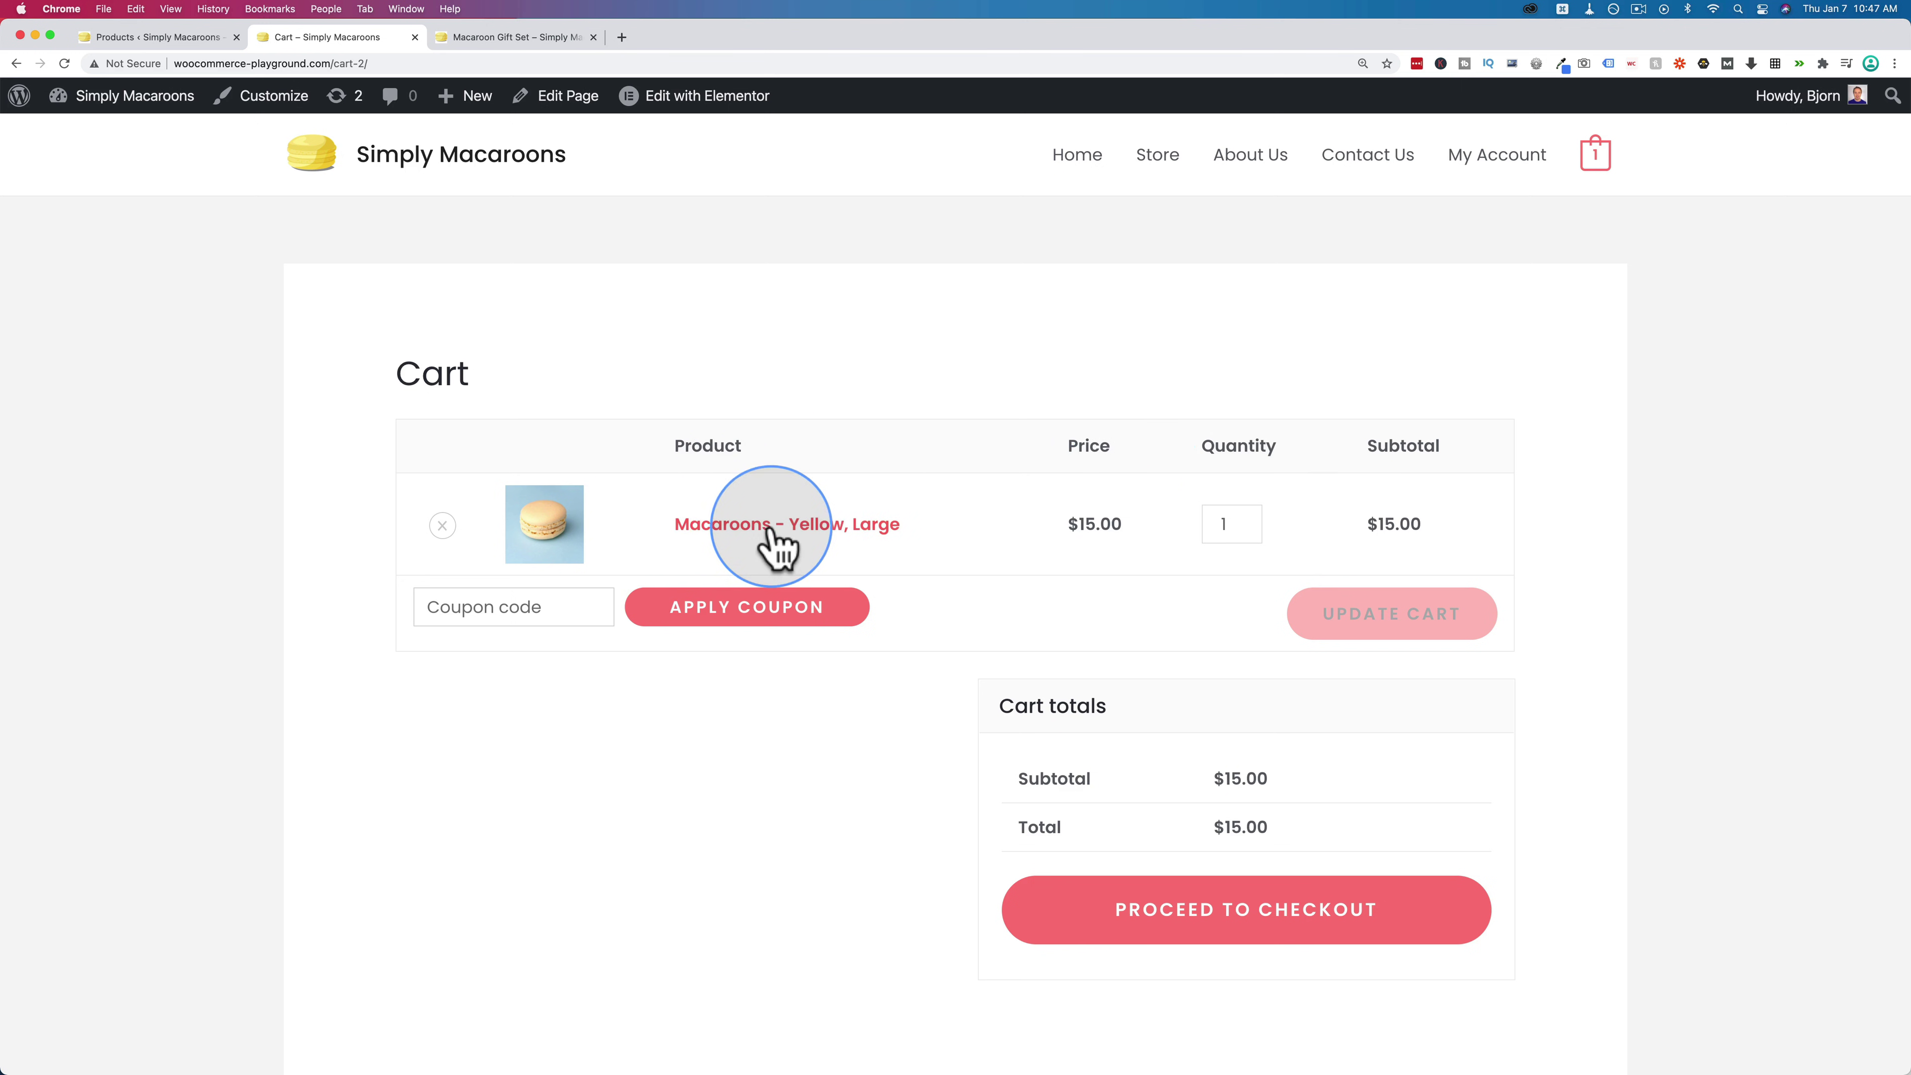
{"action": "left_click_drag", "start_coordinate": [758, 521], "coordinate": [908, 542]}
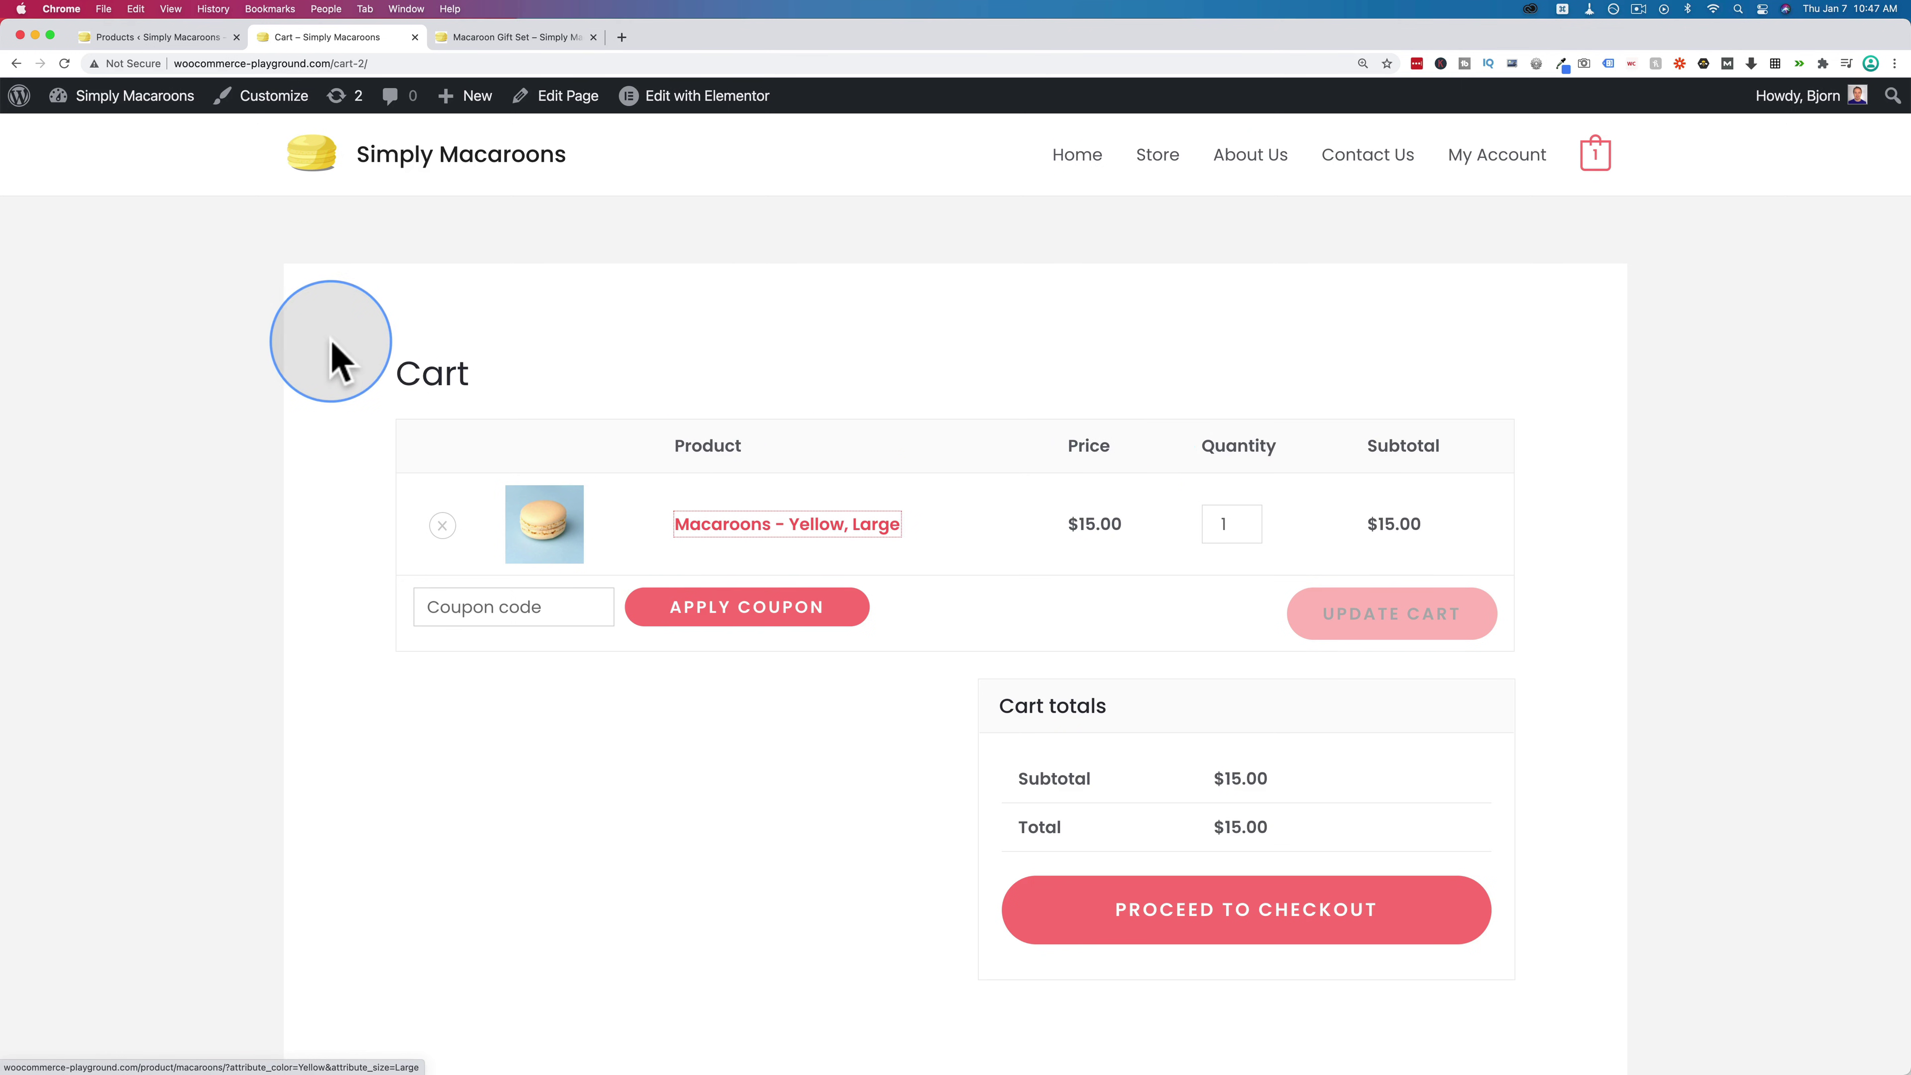
Step: Go back to the Macaroons page and select Blue colour with Medium size
{"action": "left_click", "coordinate": [16, 63]}
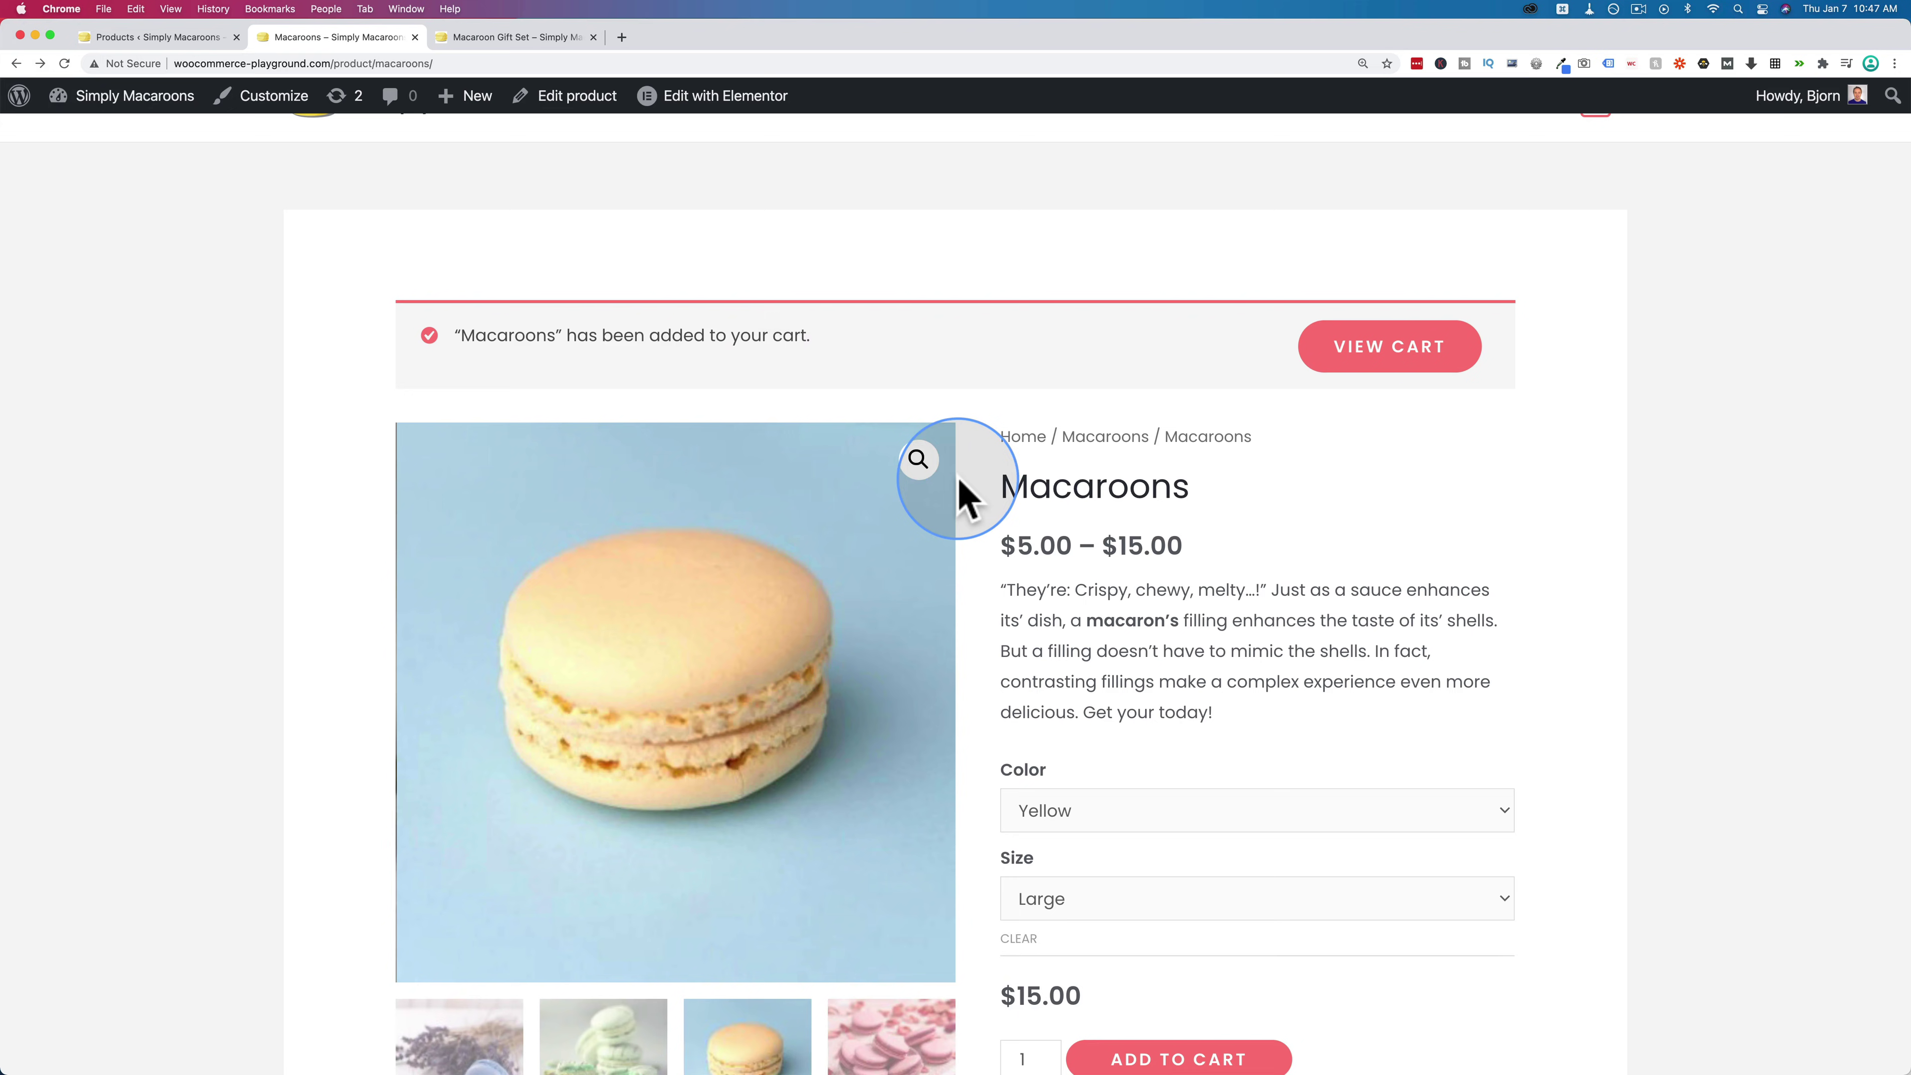
{"action": "scroll", "coordinate": [962, 493], "scroll_direction": "down", "scroll_amount": 5}
{"action": "scroll", "coordinate": [963, 493], "scroll_direction": "down", "scroll_amount": 2}
{"action": "left_click", "coordinate": [1046, 461]}
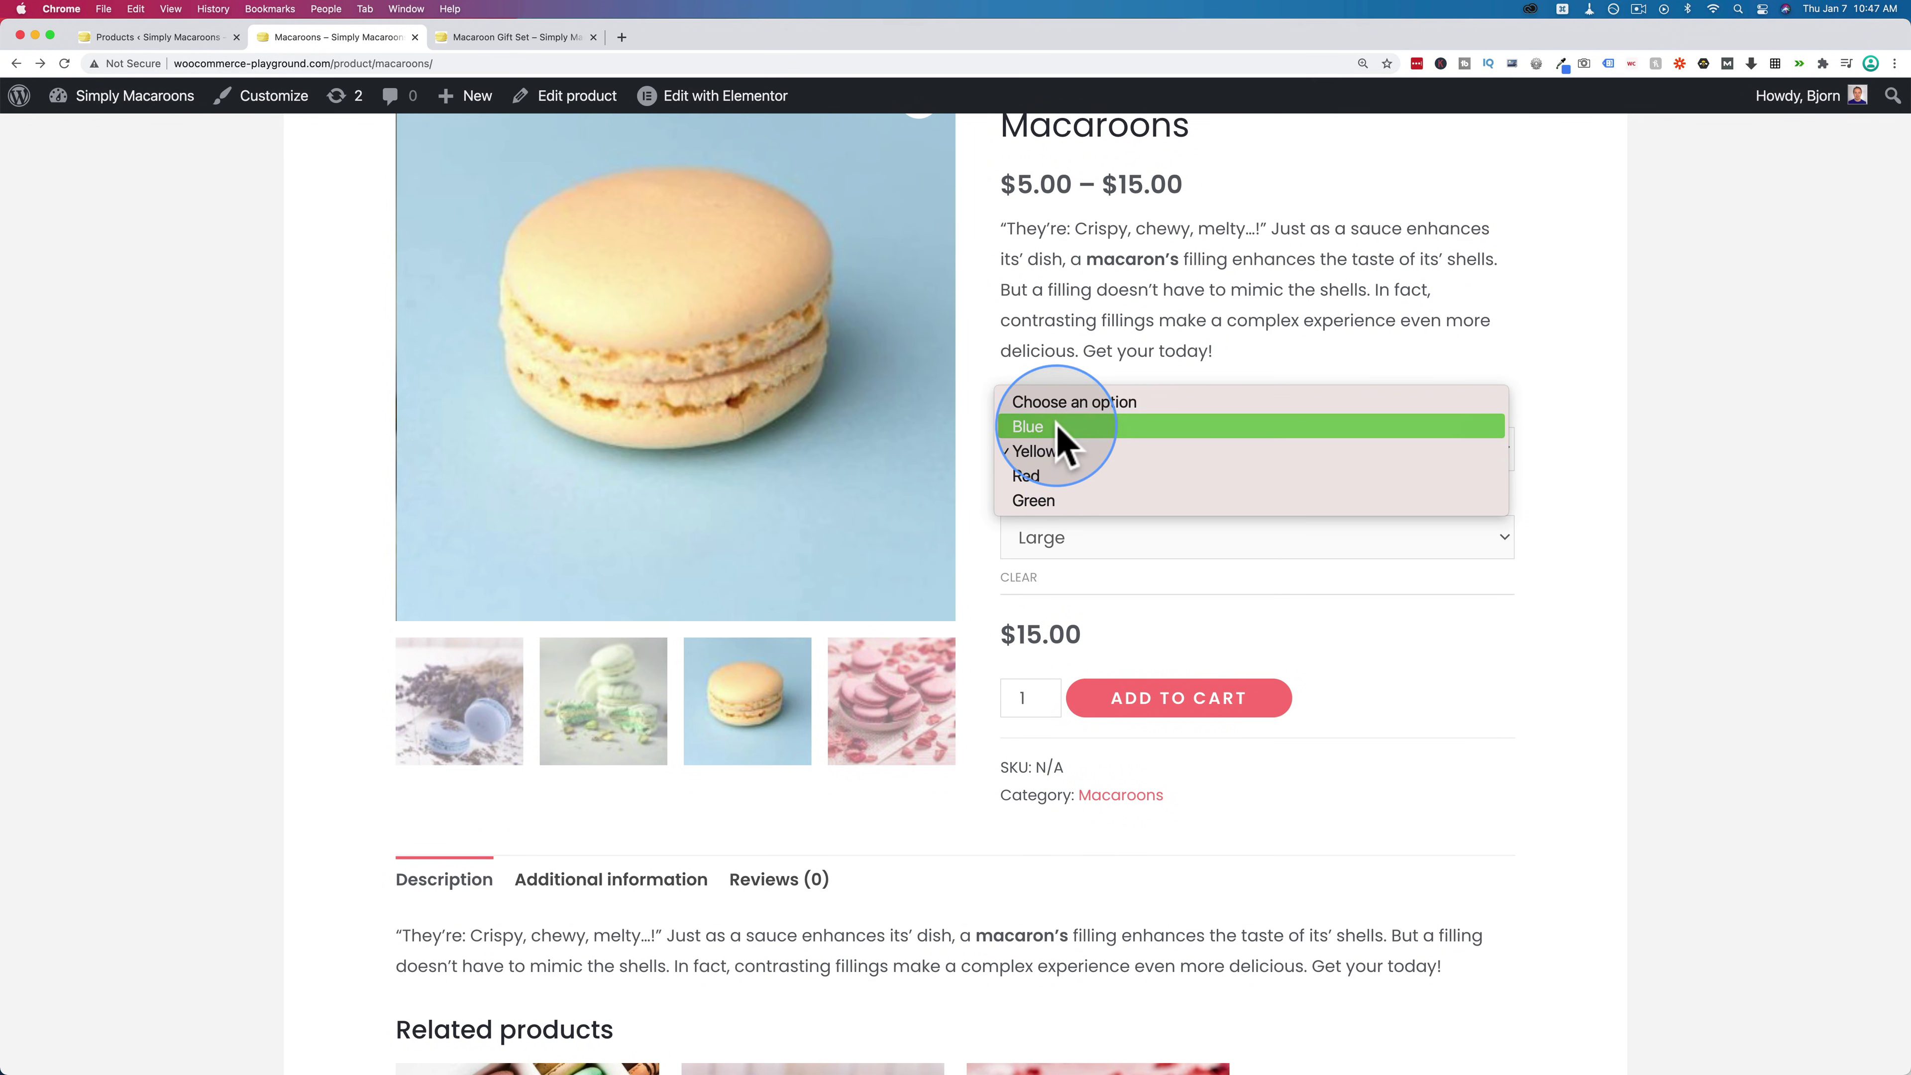
{"action": "left_click", "coordinate": [1067, 440]}
{"action": "left_click", "coordinate": [1067, 536]}
{"action": "left_click", "coordinate": [1068, 512]}
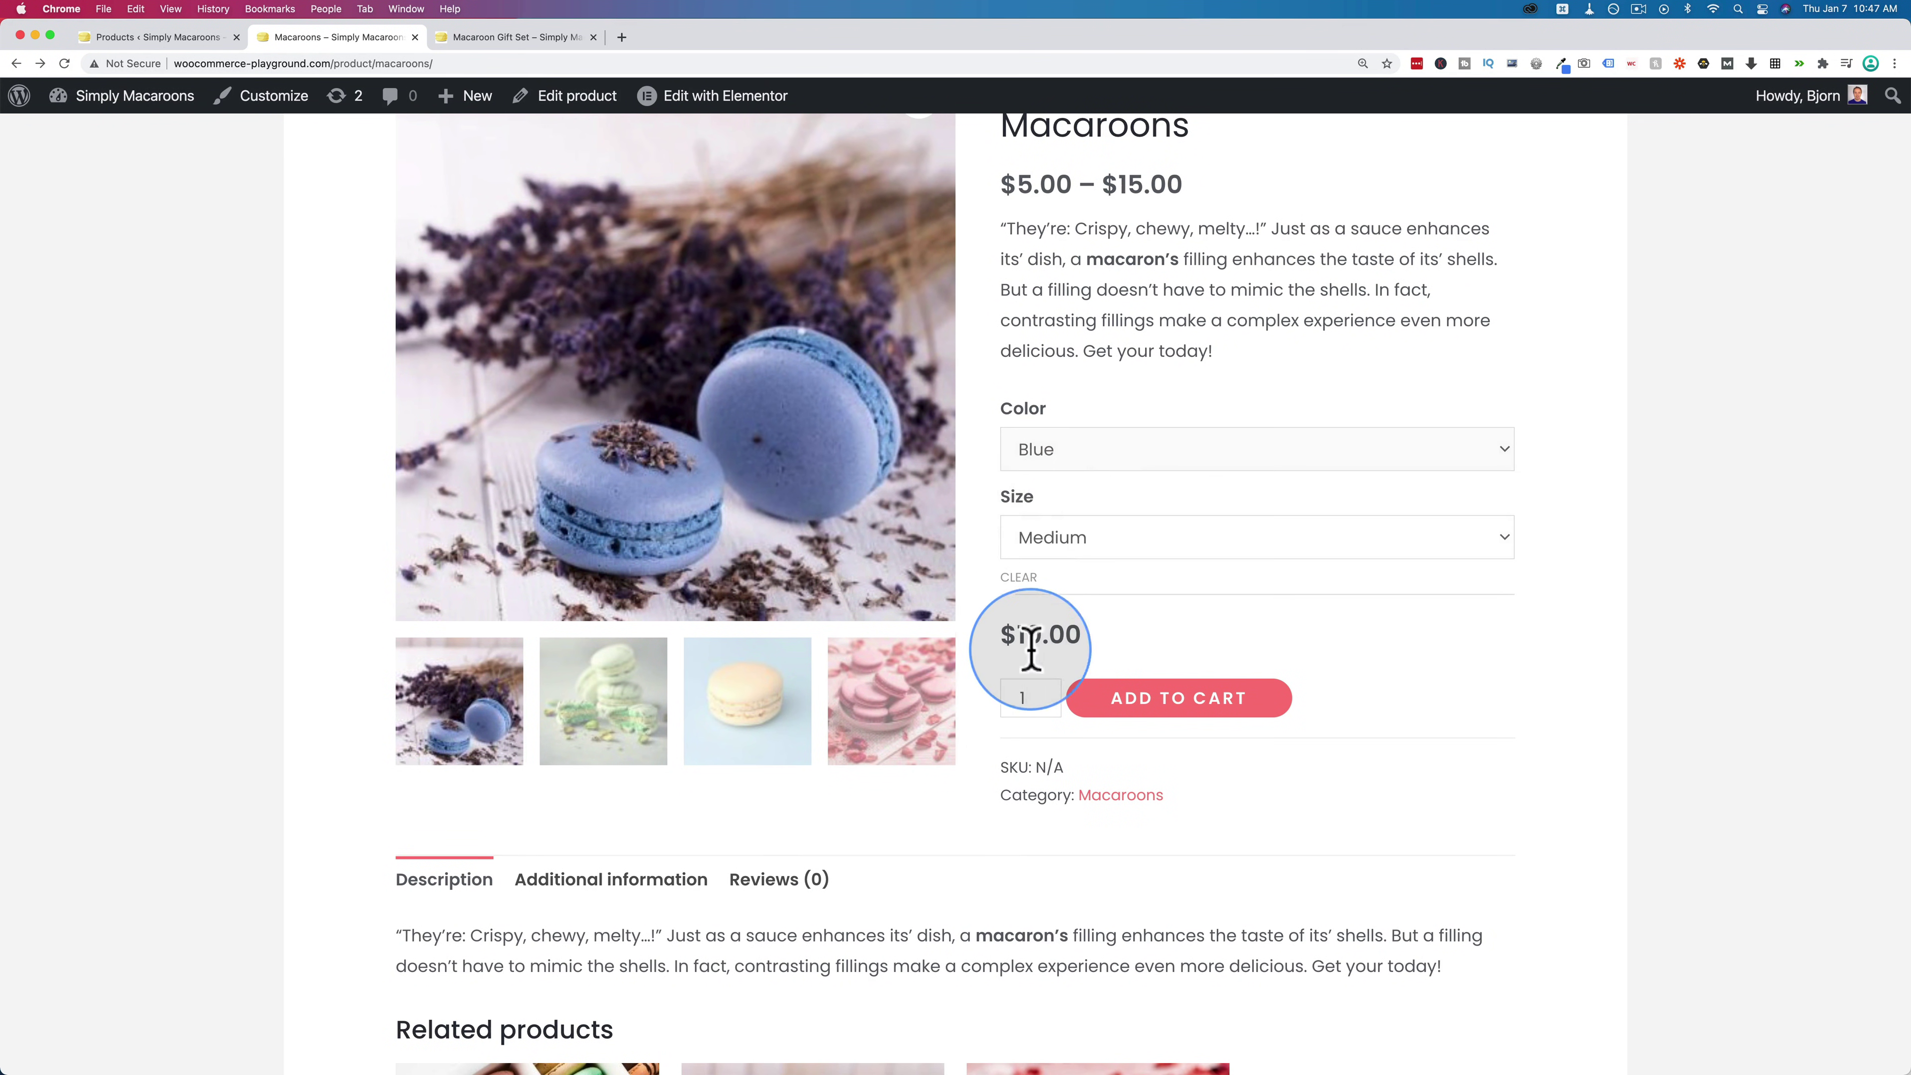
Step: Add 4 Blue, Medium Macaroons to the cart and open the cart, now totalling $55.00
{"action": "left_click_drag", "start_coordinate": [1029, 697], "coordinate": [995, 711]}
{"action": "type", "text": "4"}
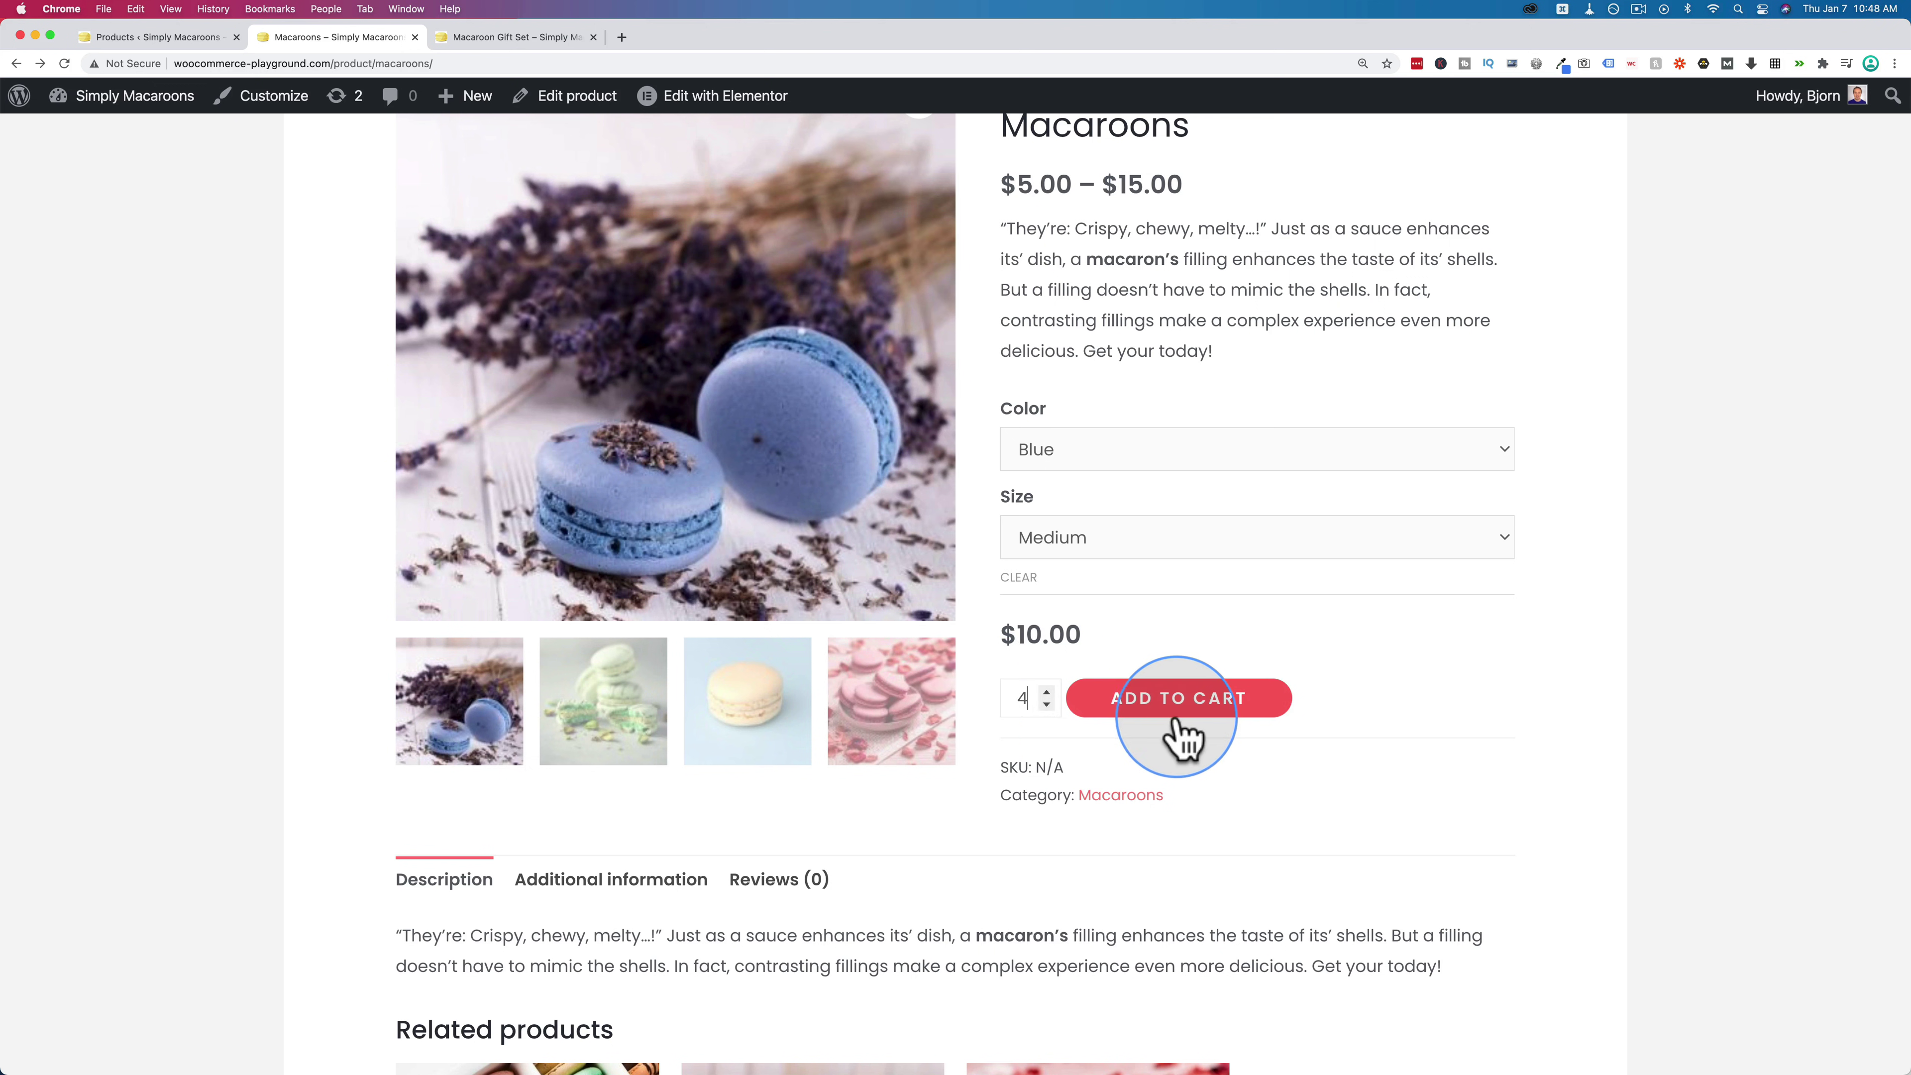
{"action": "left_click", "coordinate": [1172, 707]}
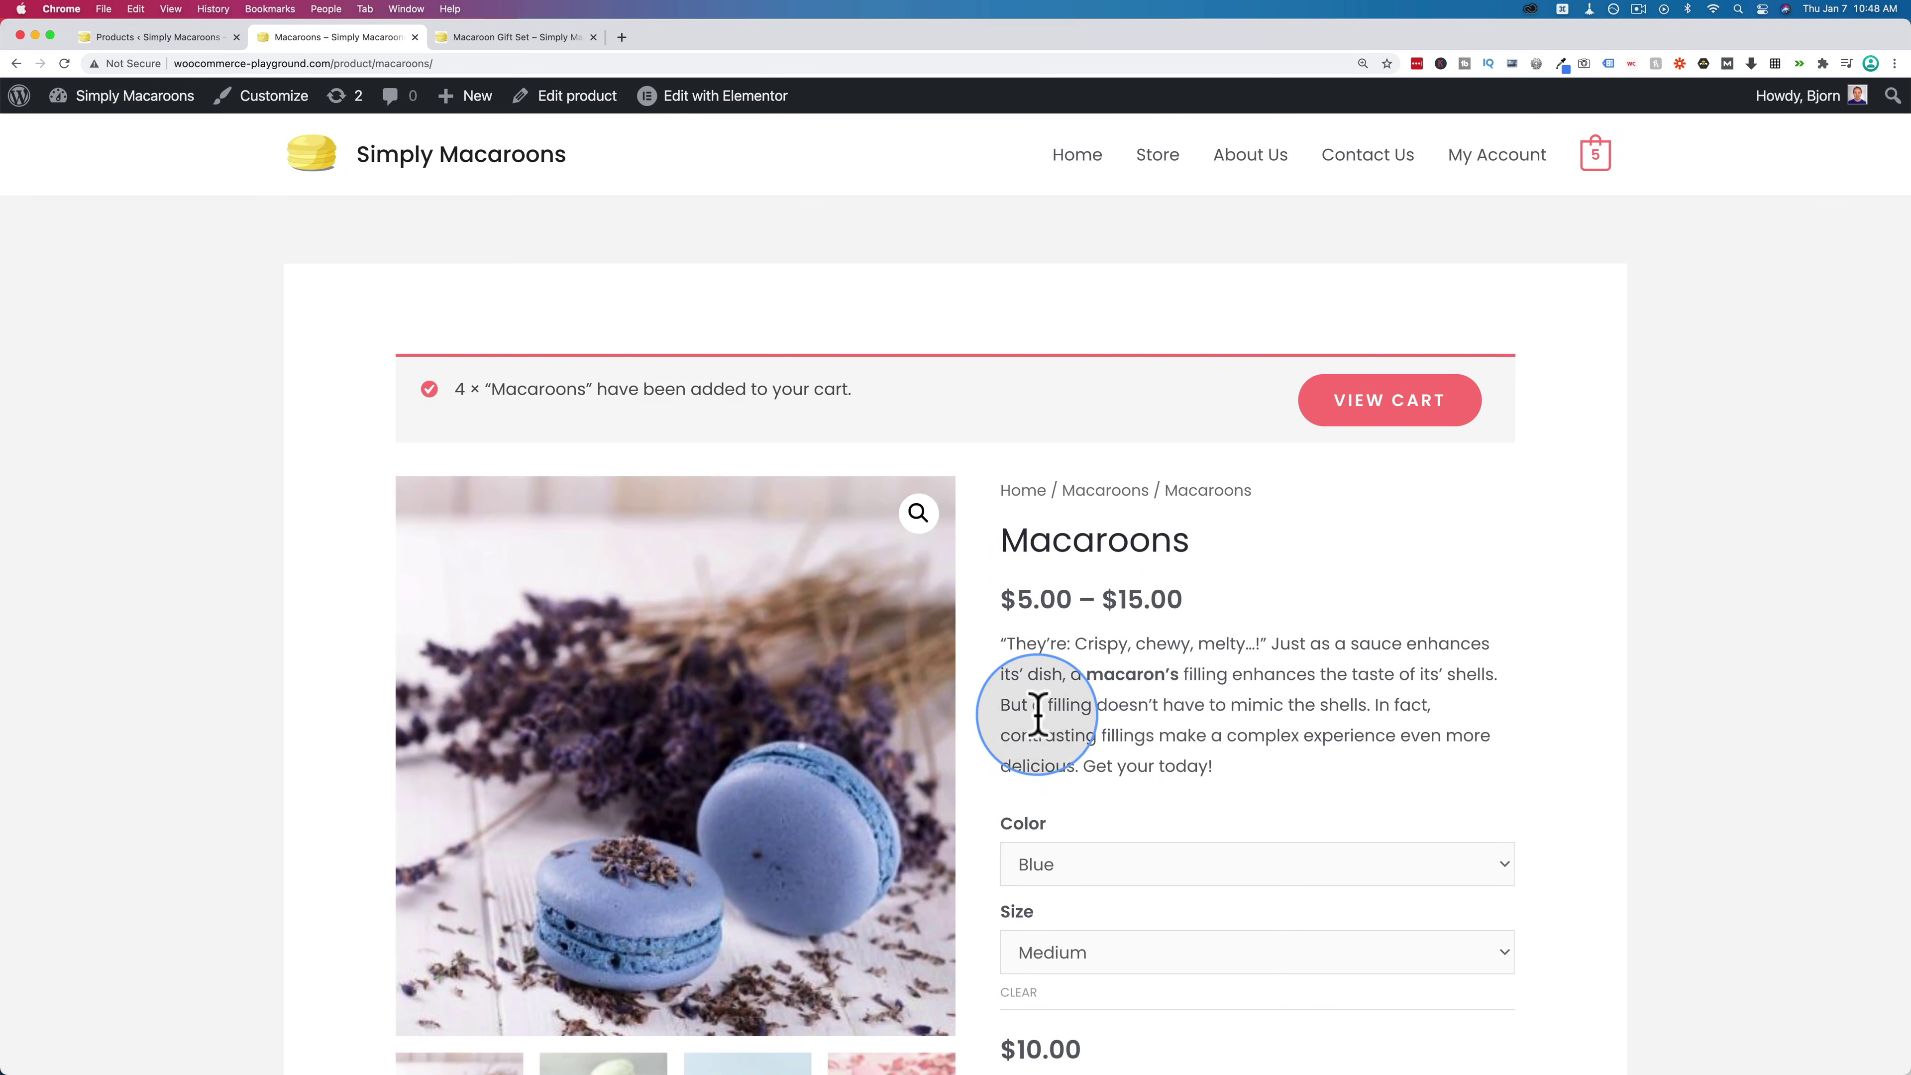
{"action": "scroll", "coordinate": [1034, 715], "scroll_direction": "down", "scroll_amount": 5}
{"action": "left_click", "coordinate": [1371, 219]}
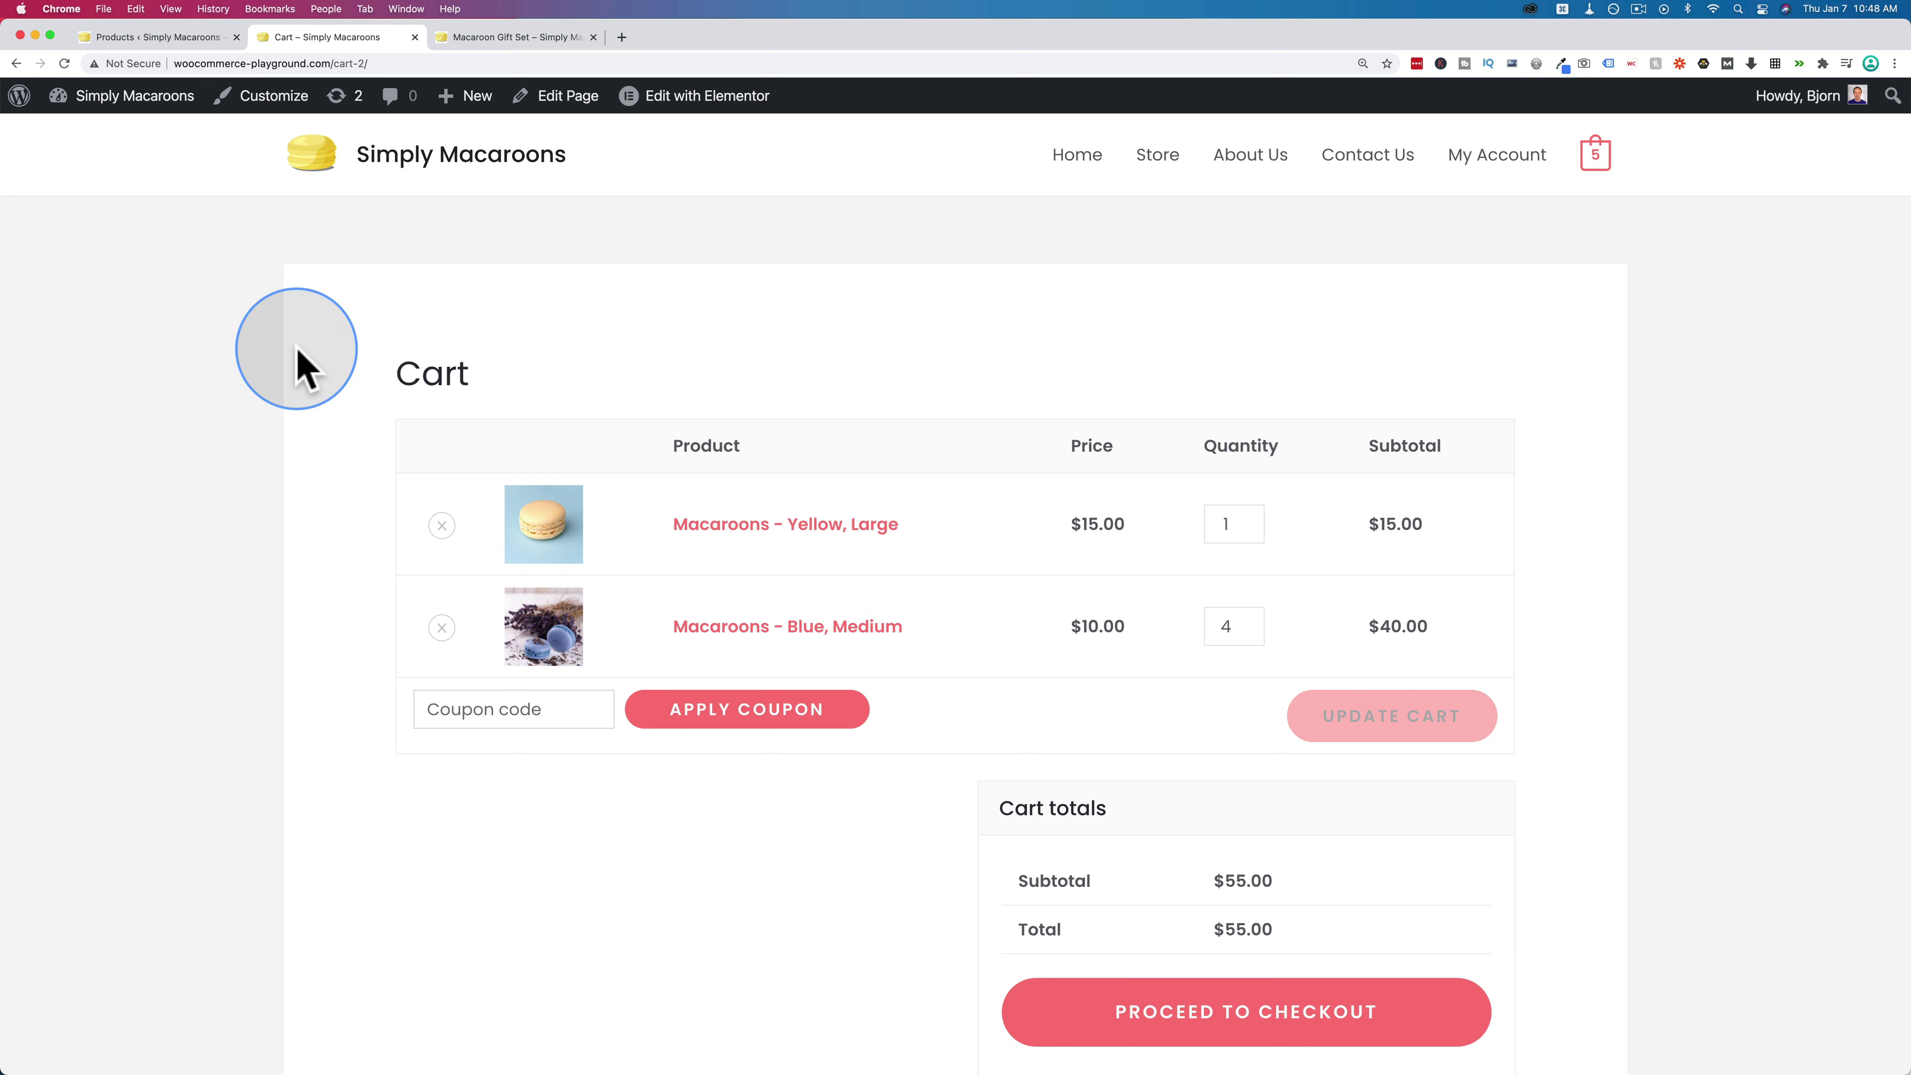
Step: Switch to the Macaroon Gift Set page and highlight its Blue Macaroons entry
{"action": "left_click", "coordinate": [498, 44]}
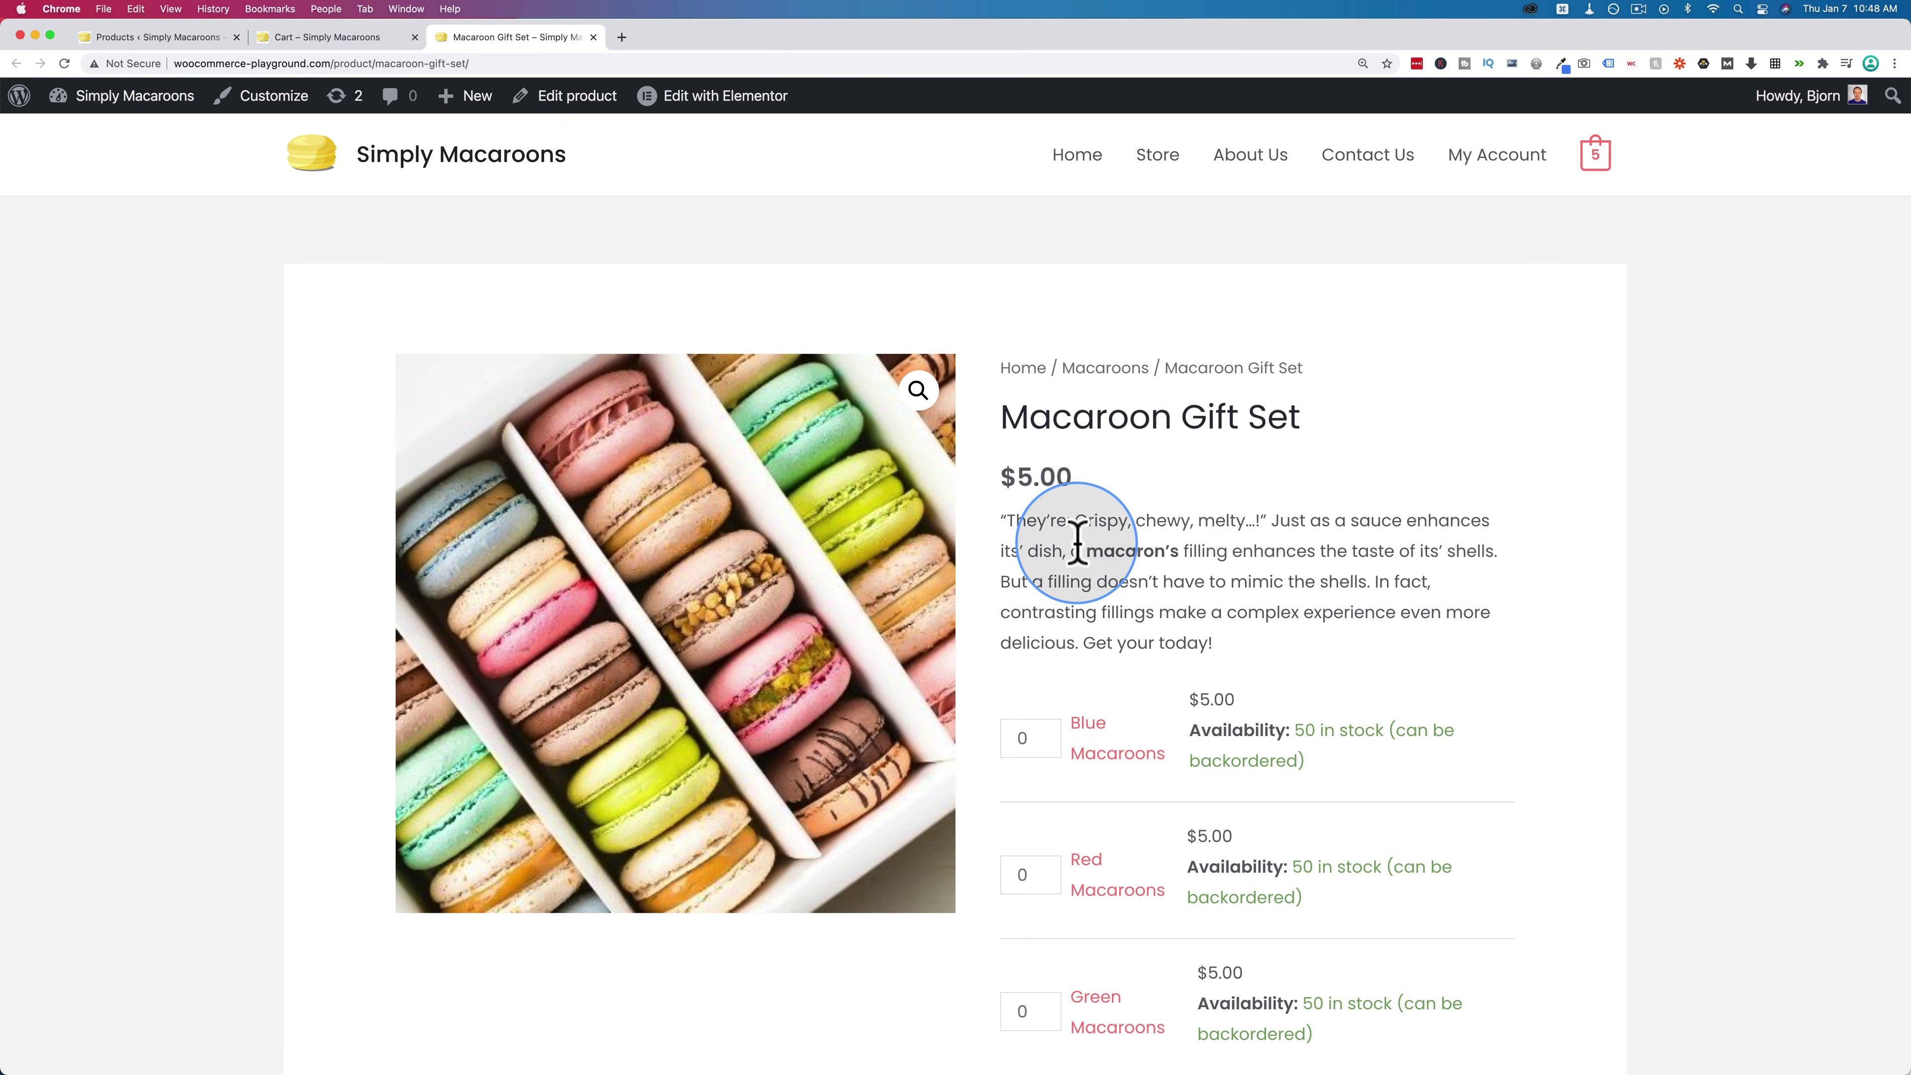
{"action": "scroll", "coordinate": [1083, 519], "scroll_direction": "down", "scroll_amount": 2}
{"action": "scroll", "coordinate": [1077, 542], "scroll_direction": "down", "scroll_amount": 2}
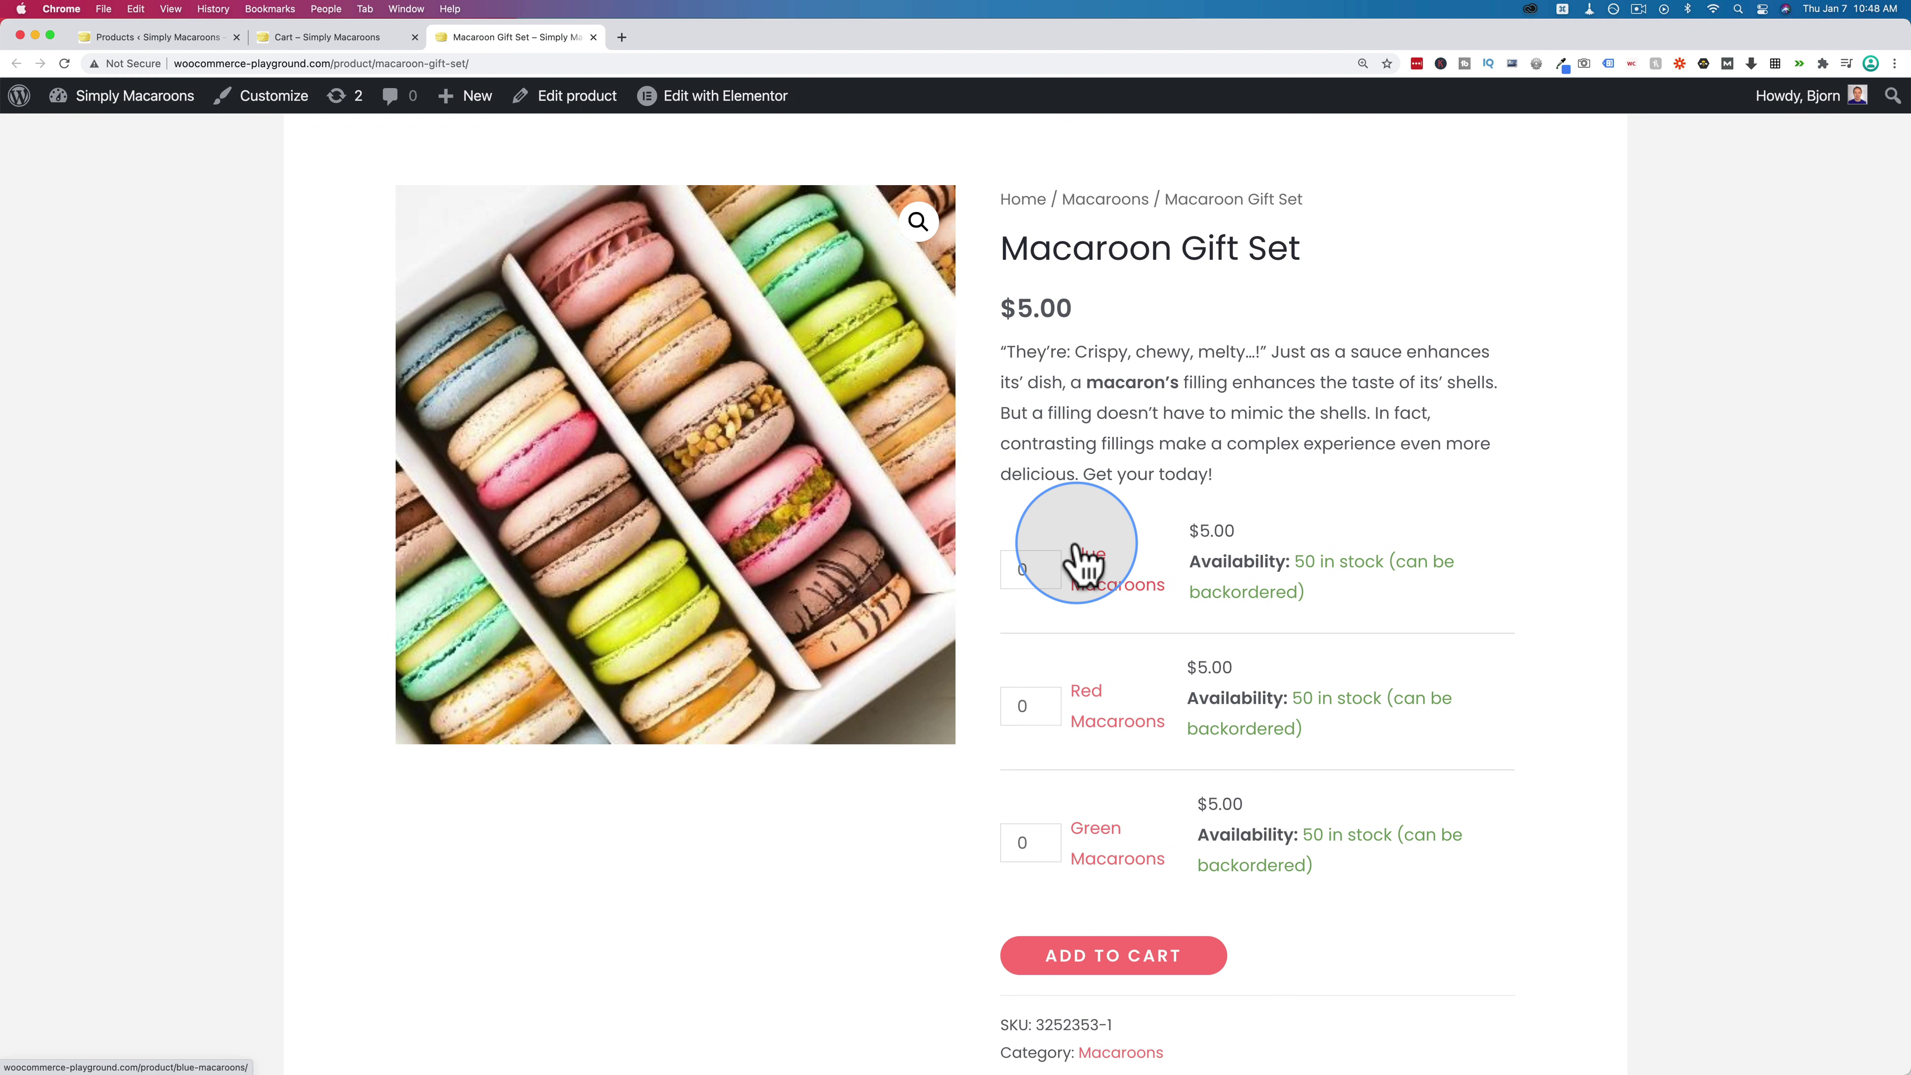
{"action": "left_click_drag", "start_coordinate": [1077, 547], "coordinate": [1128, 866]}
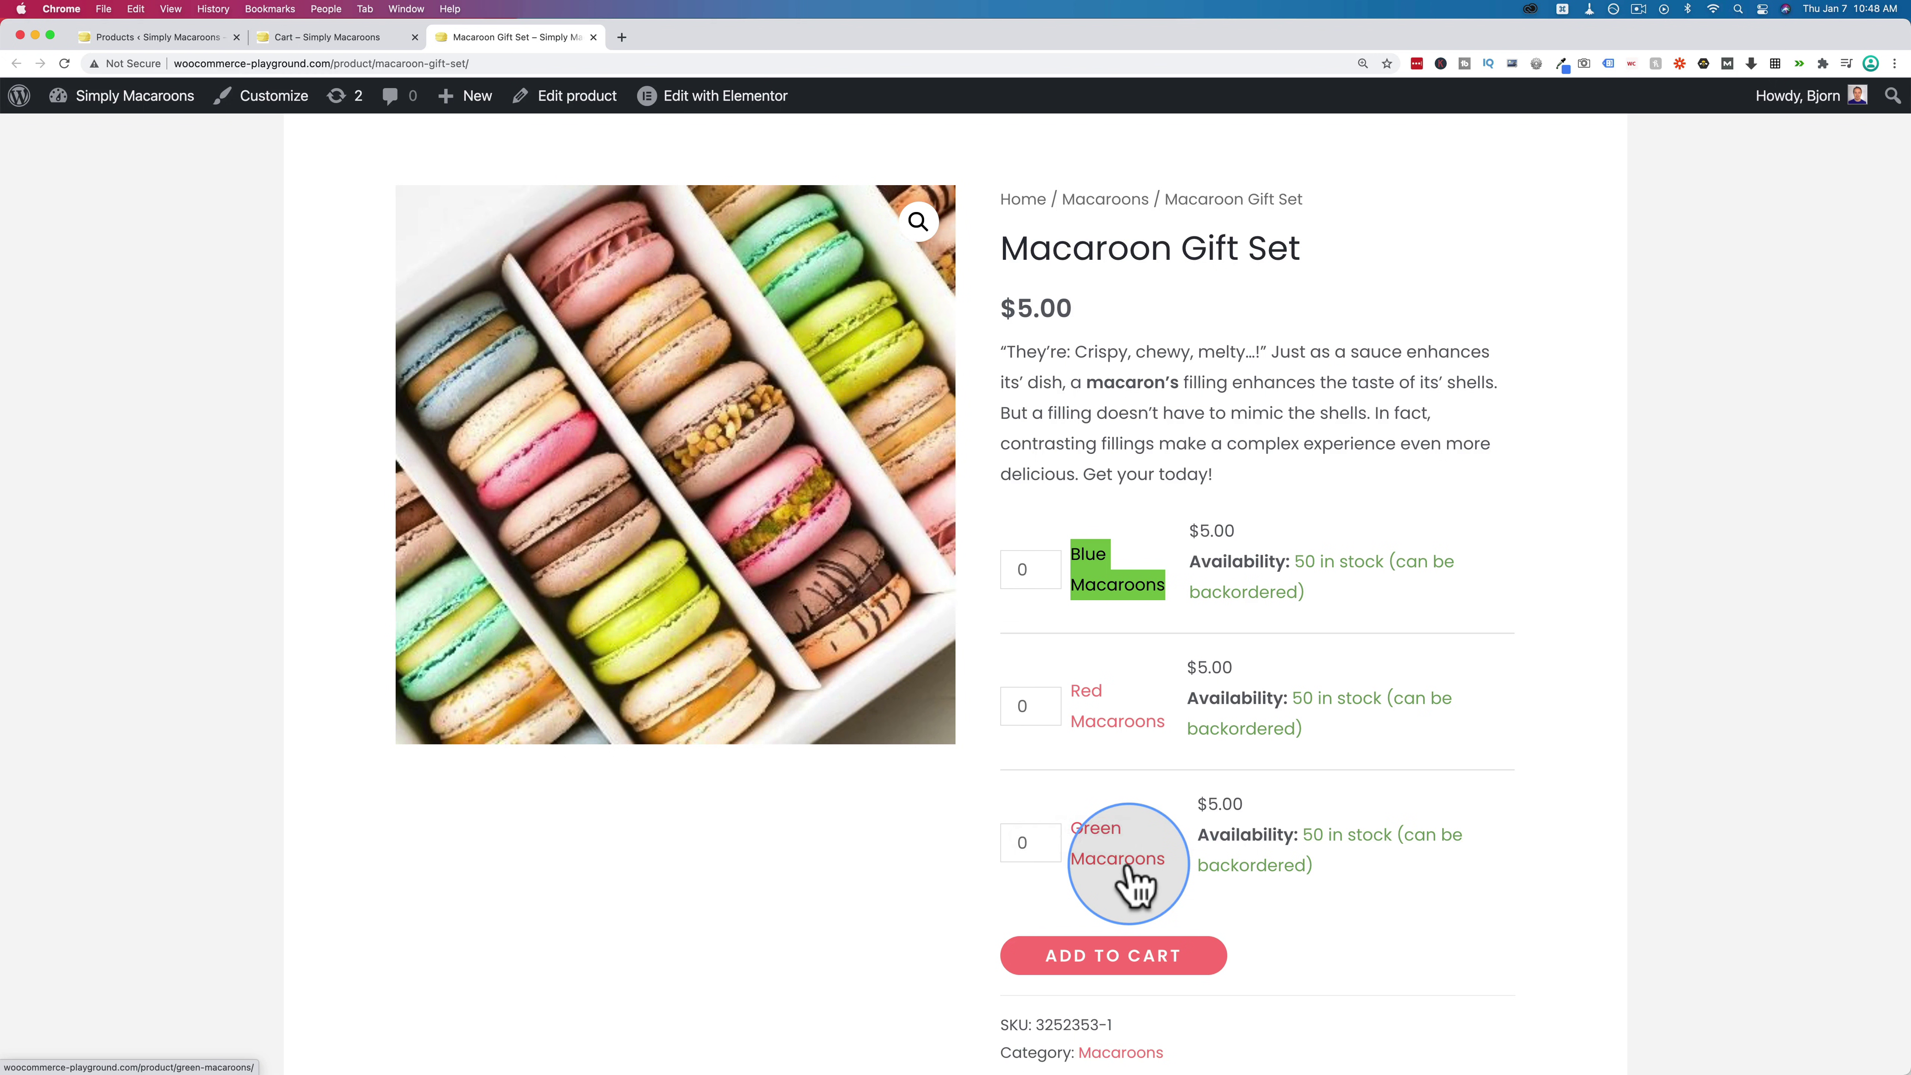
{"action": "left_click_drag", "start_coordinate": [1136, 888], "coordinate": [1340, 727]}
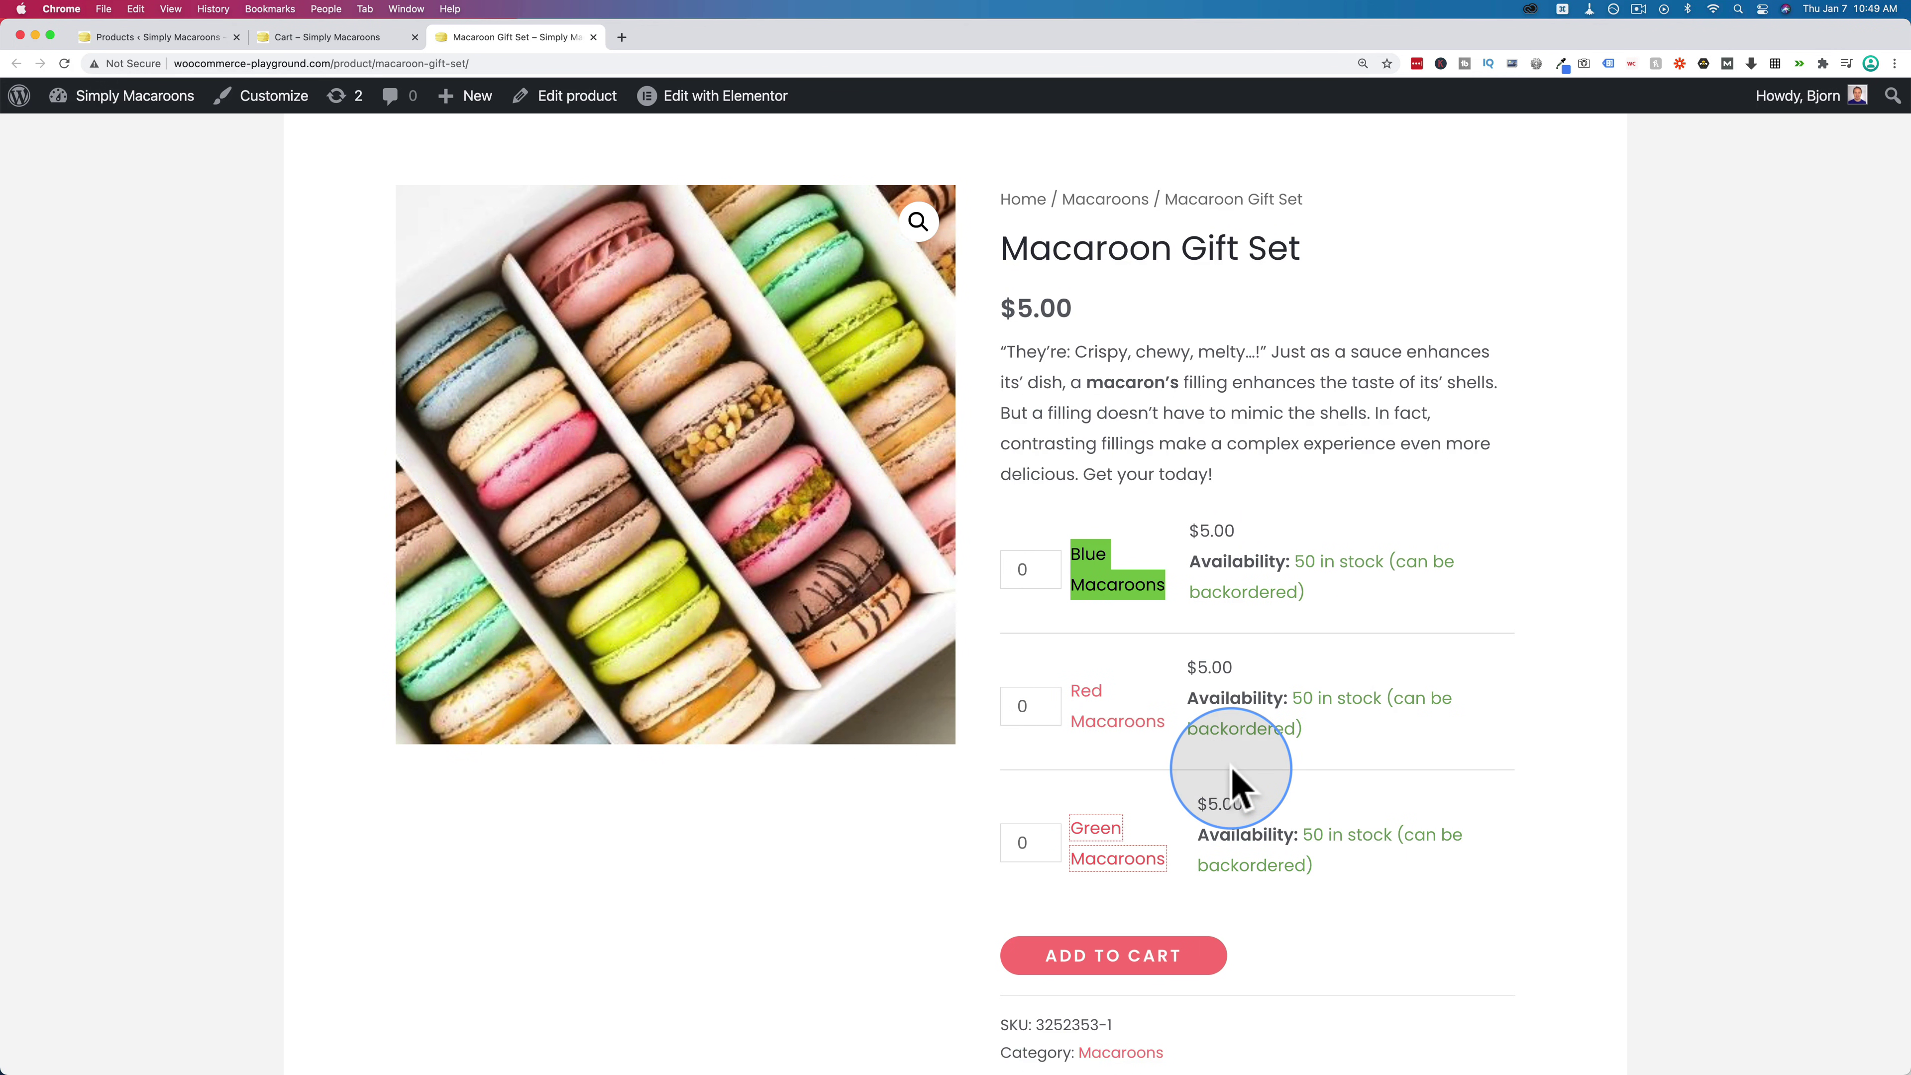
{"action": "left_click", "coordinate": [1233, 787]}
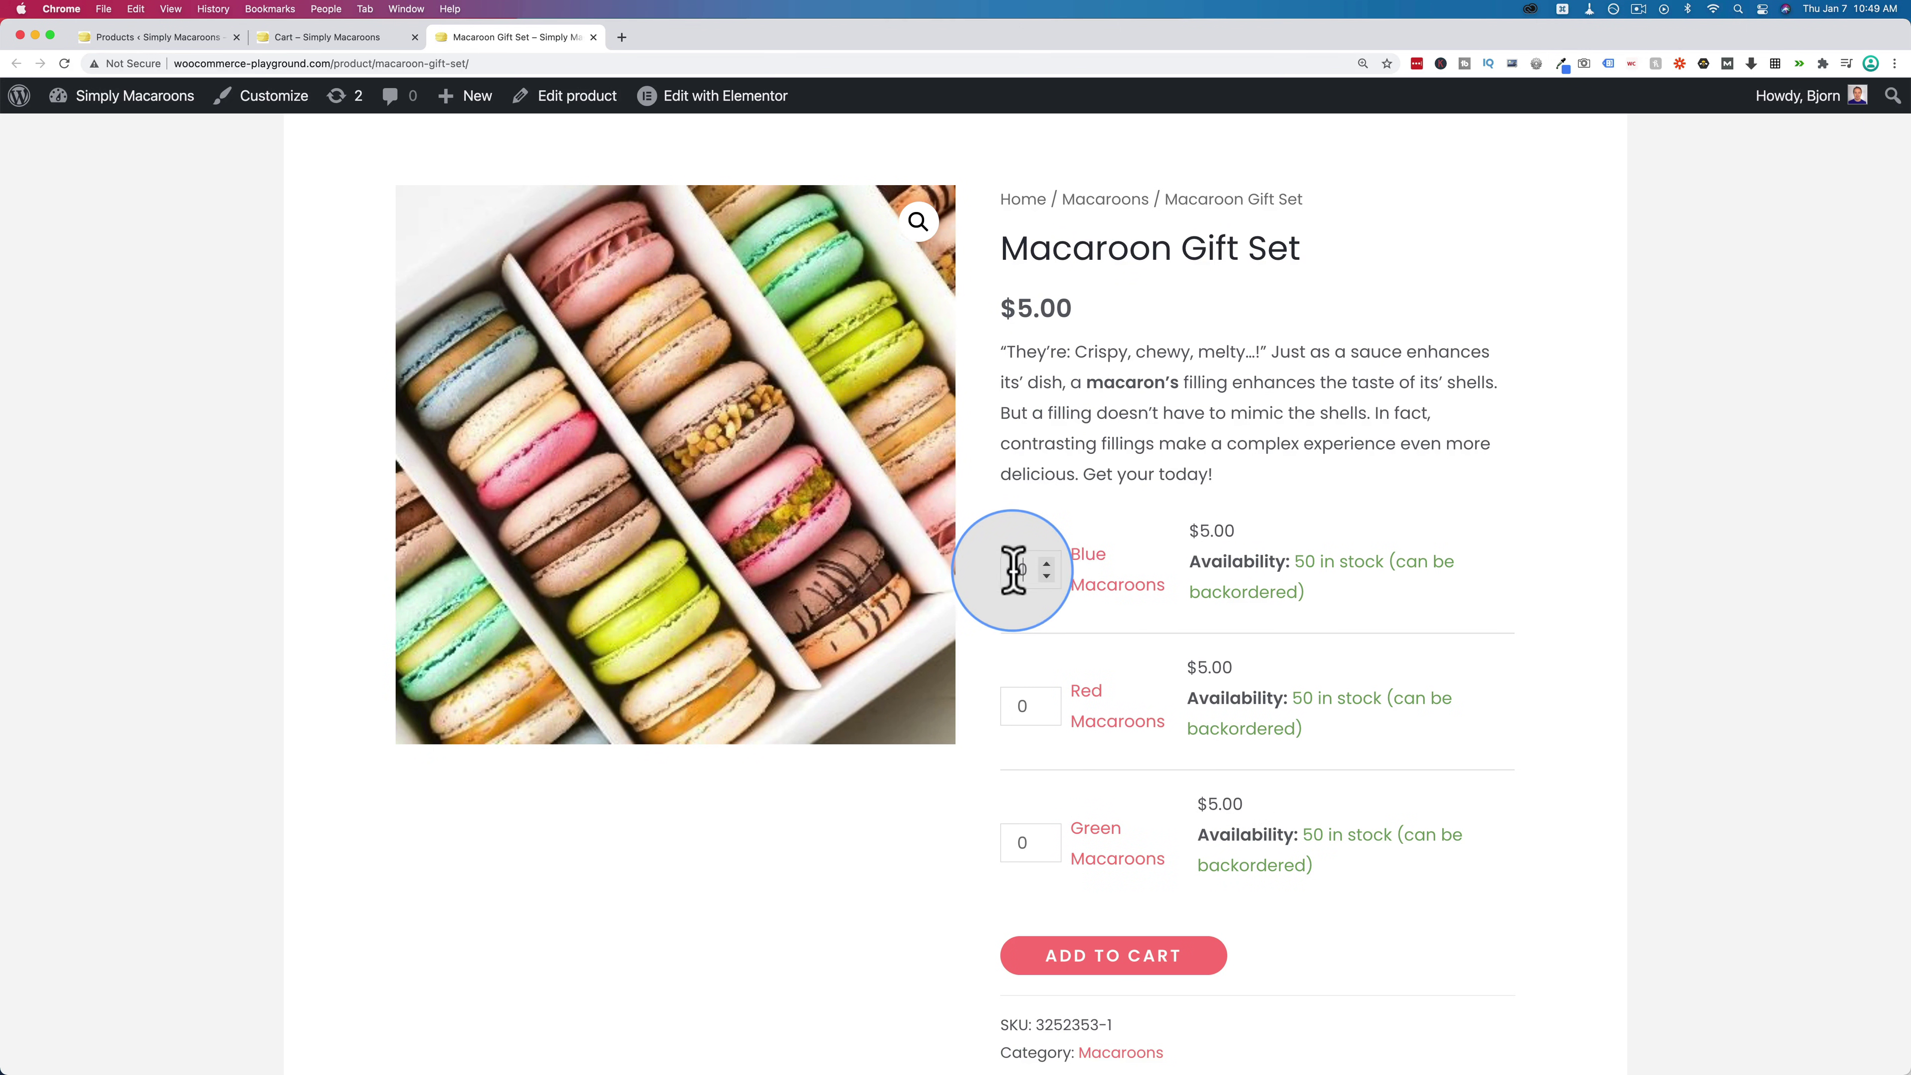
Step: Set Blue Macaroons quantity to 3 and Green Macaroons to 5, then add them to the cart
{"action": "double_click", "coordinate": [1013, 570]}
{"action": "type", "text": "3"}
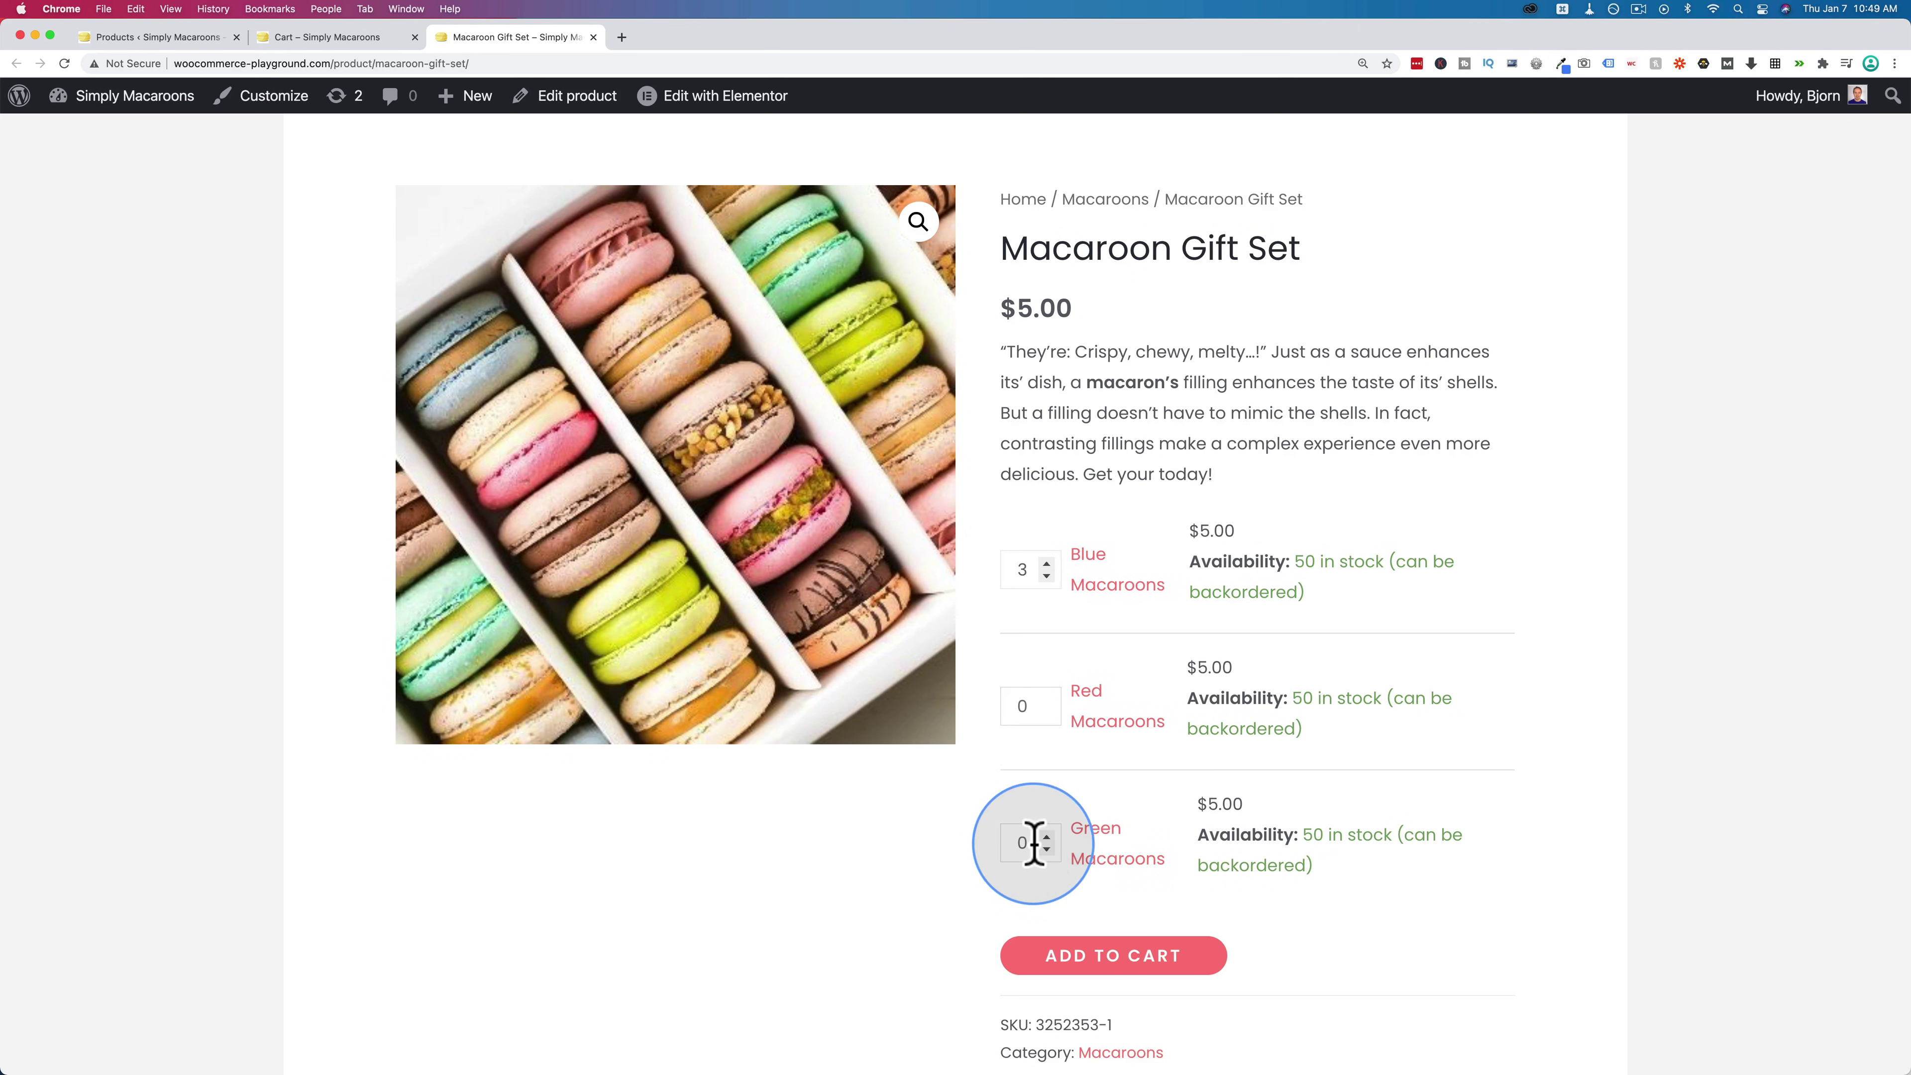
{"action": "left_click", "coordinate": [1007, 841]}
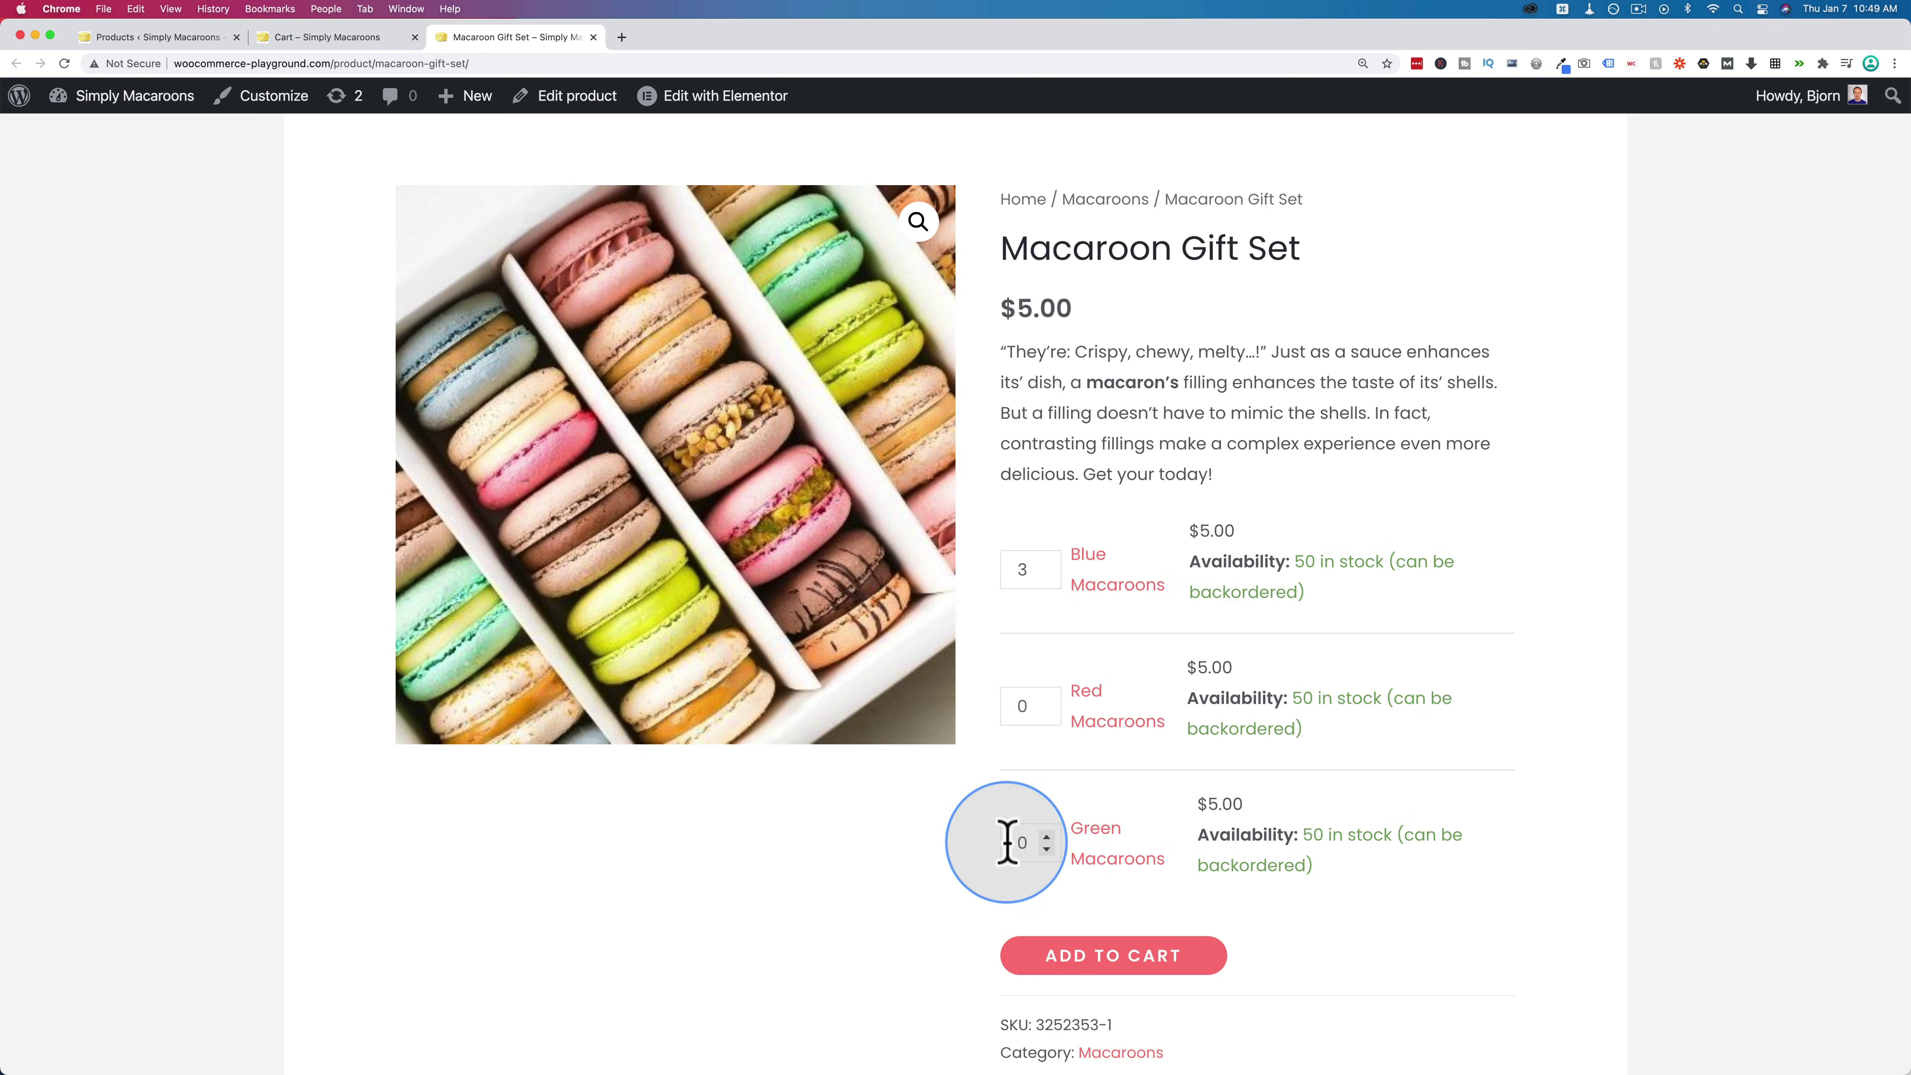
{"action": "double_click", "coordinate": [1007, 842]}
{"action": "type", "text": "5"}
{"action": "left_click", "coordinate": [1135, 972]}
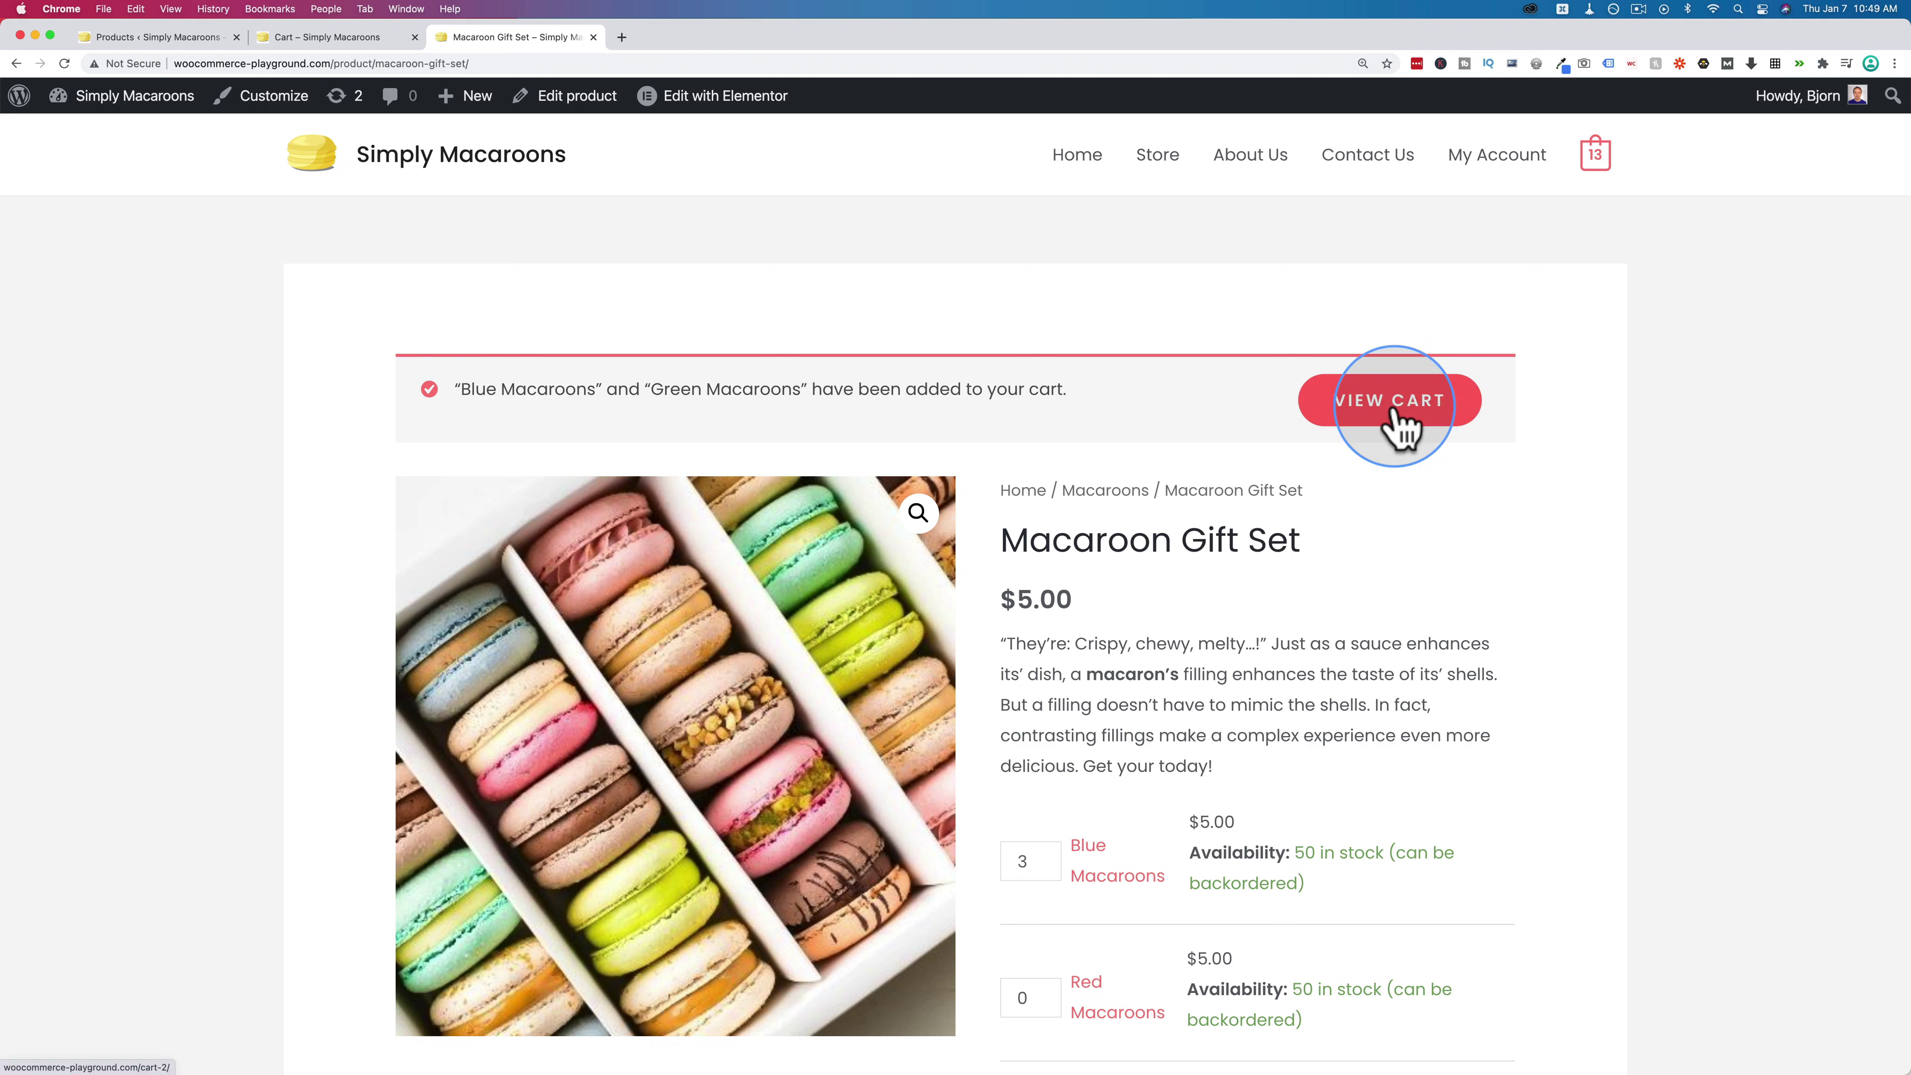
Step: Open the cart and scroll through its four line items totalling $95.00
{"action": "left_click", "coordinate": [1393, 416]}
{"action": "scroll", "coordinate": [707, 647], "scroll_direction": "down", "scroll_amount": 2}
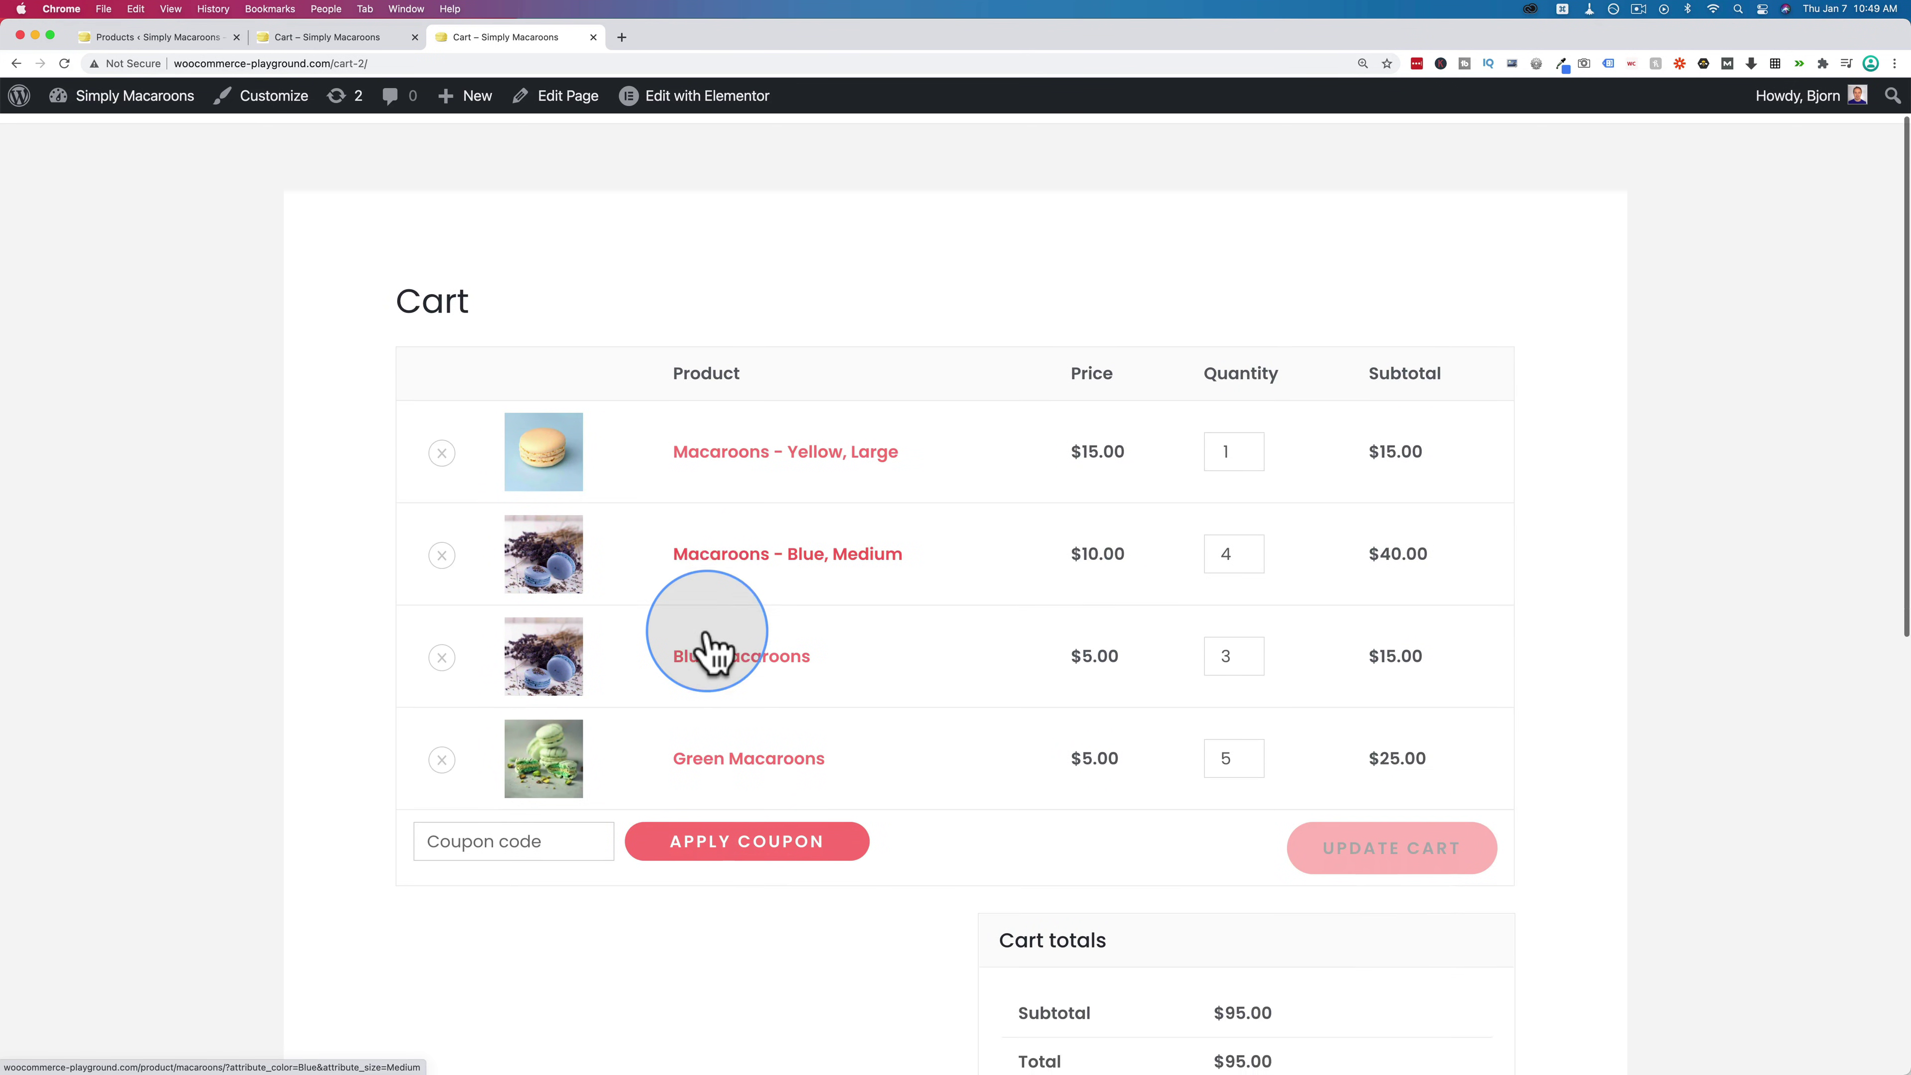
{"action": "scroll", "coordinate": [707, 648], "scroll_direction": "down", "scroll_amount": 2}
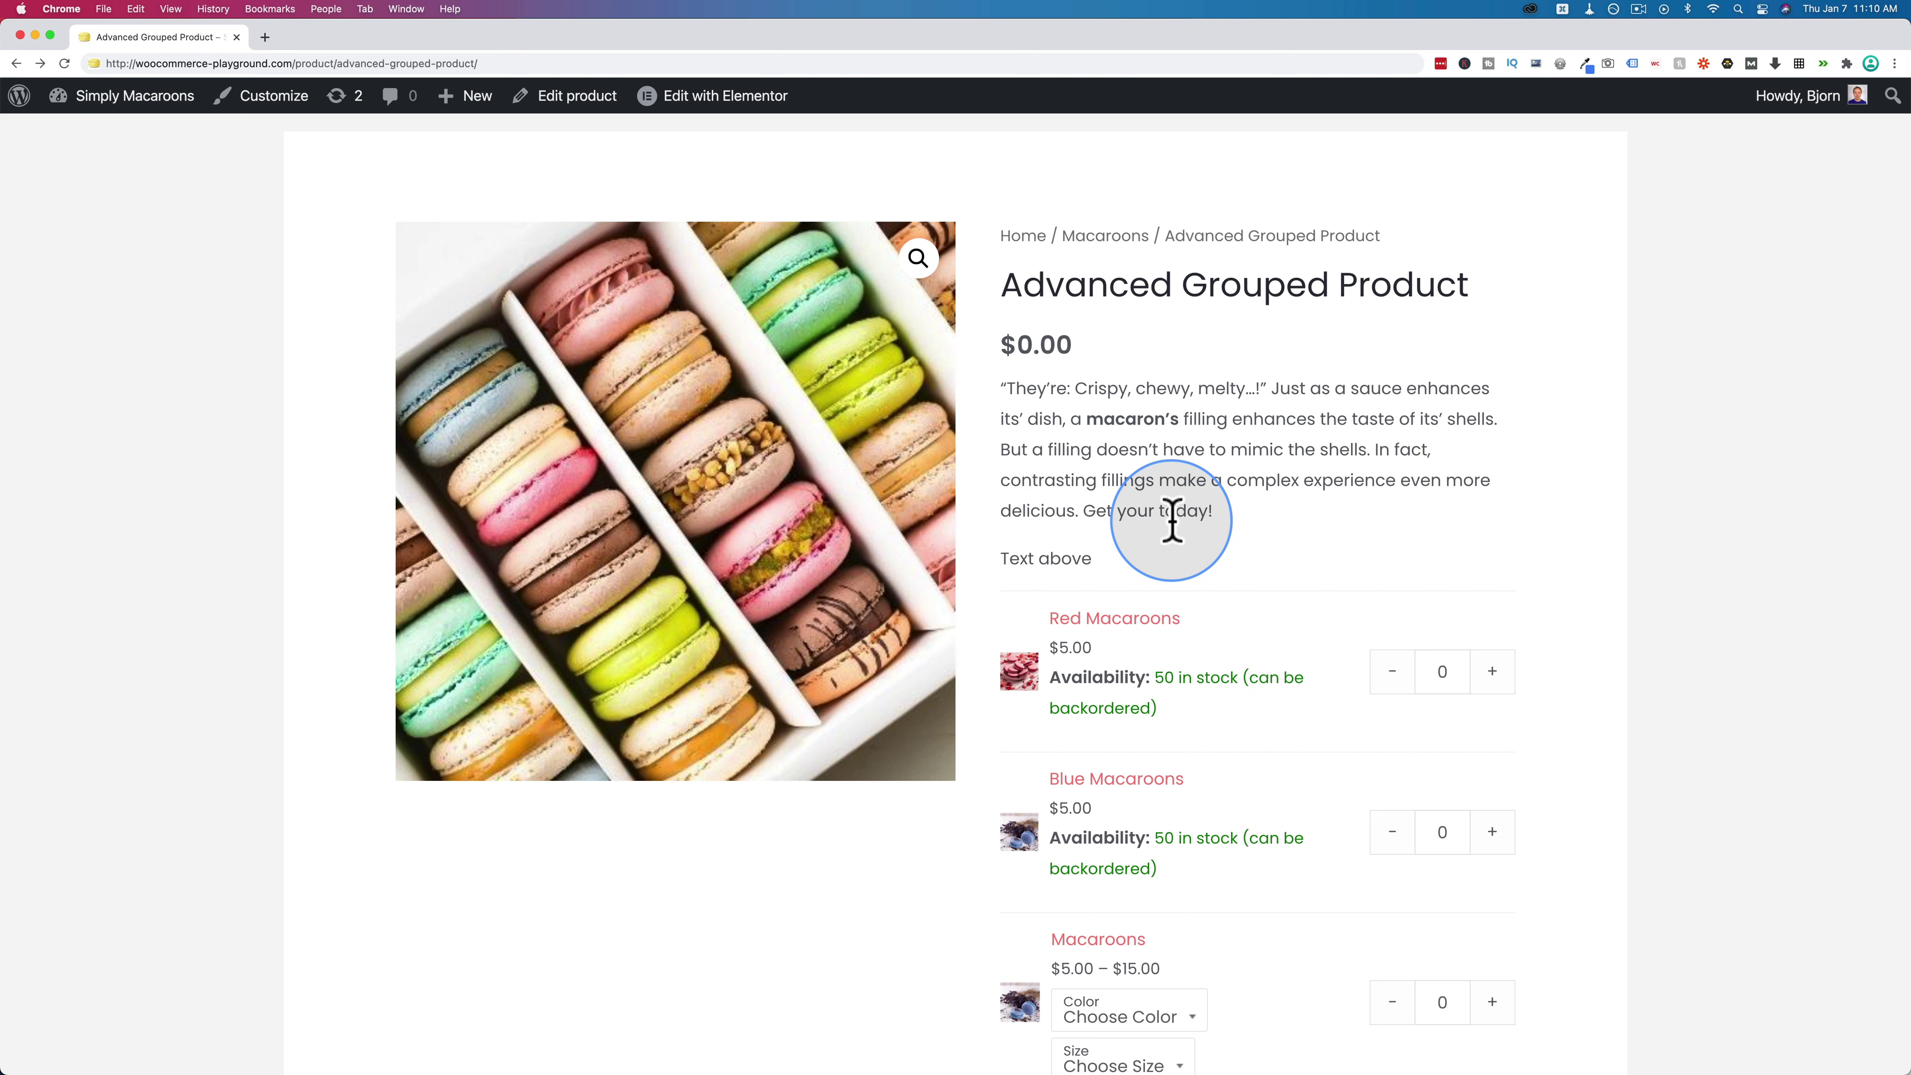
Step: Raise Red Macaroons to 2 and Blue Macaroons to 4 with the + buttons
{"action": "scroll", "coordinate": [1169, 519], "scroll_direction": "down", "scroll_amount": 2}
{"action": "scroll", "coordinate": [1032, 537], "scroll_direction": "down", "scroll_amount": 1}
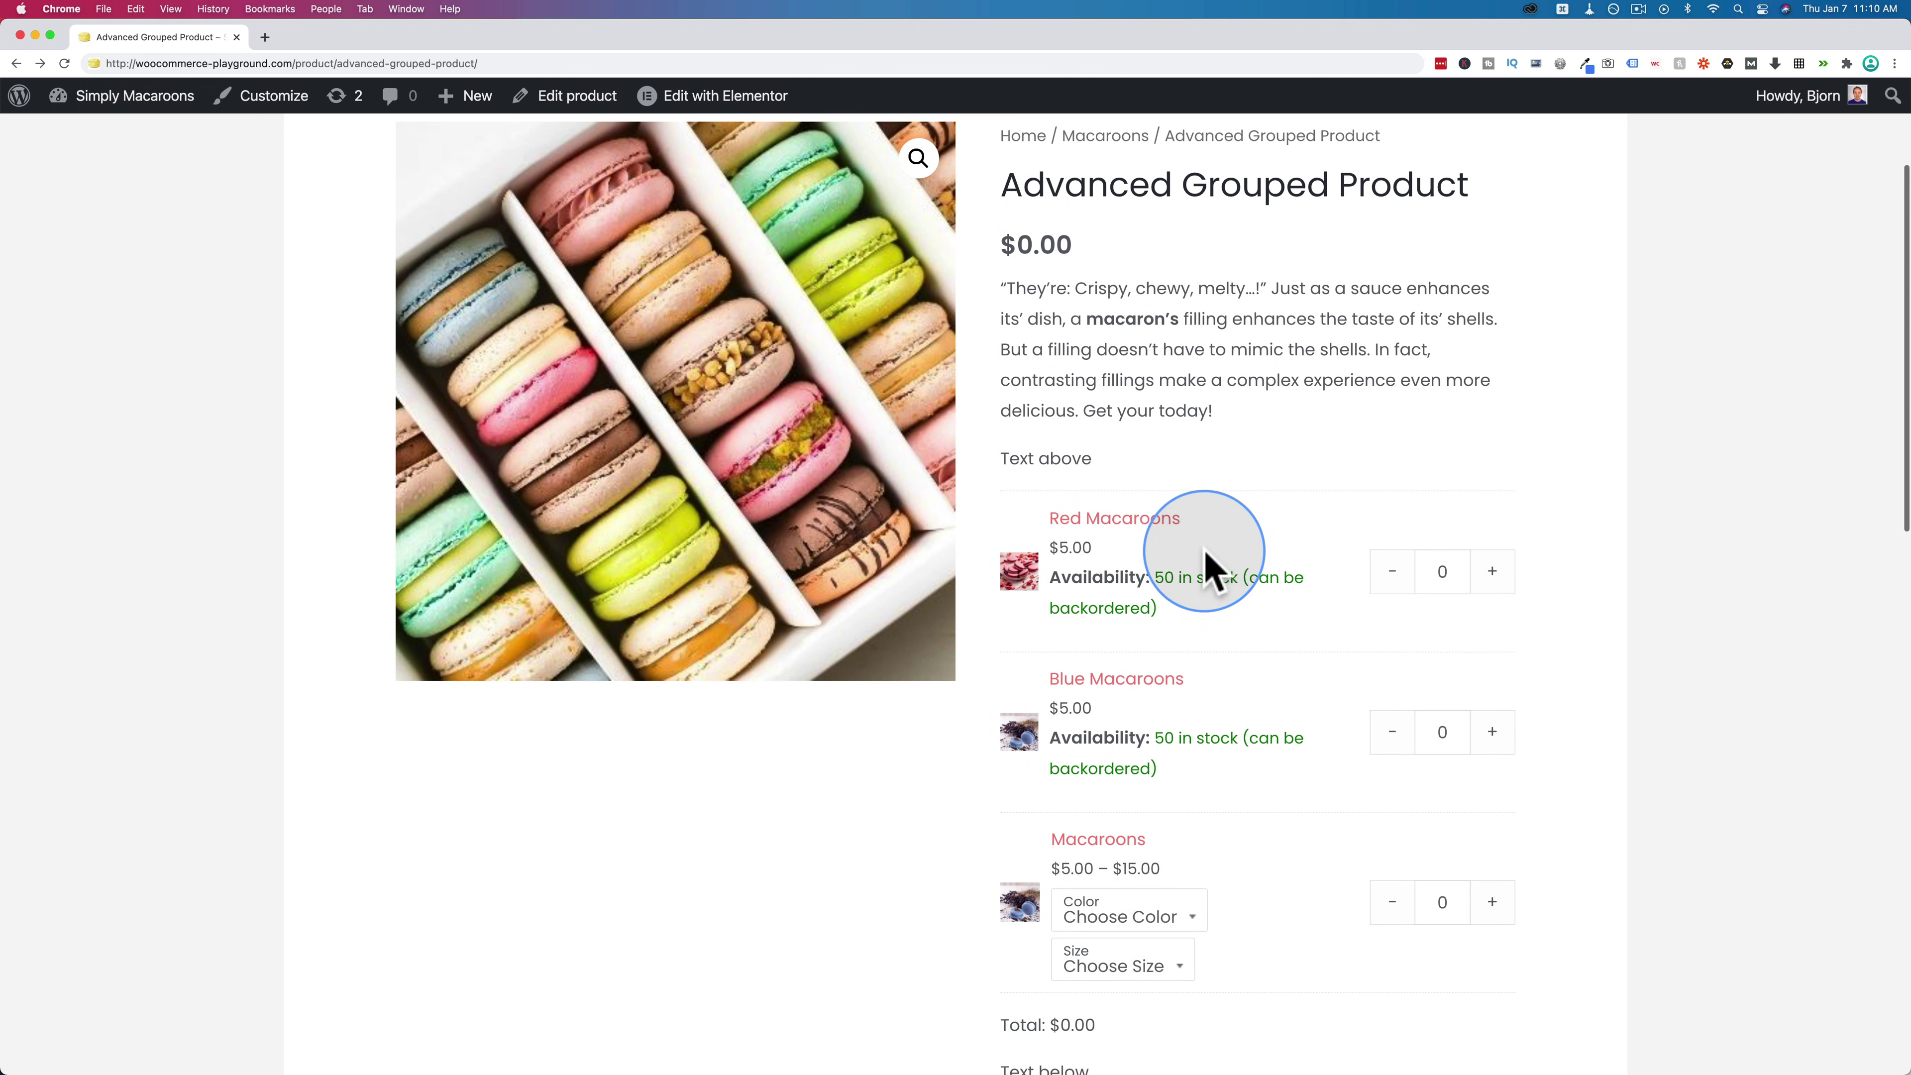
{"action": "left_click", "coordinate": [1491, 551]}
{"action": "left_click", "coordinate": [1491, 551]}
{"action": "left_click", "coordinate": [1494, 711]}
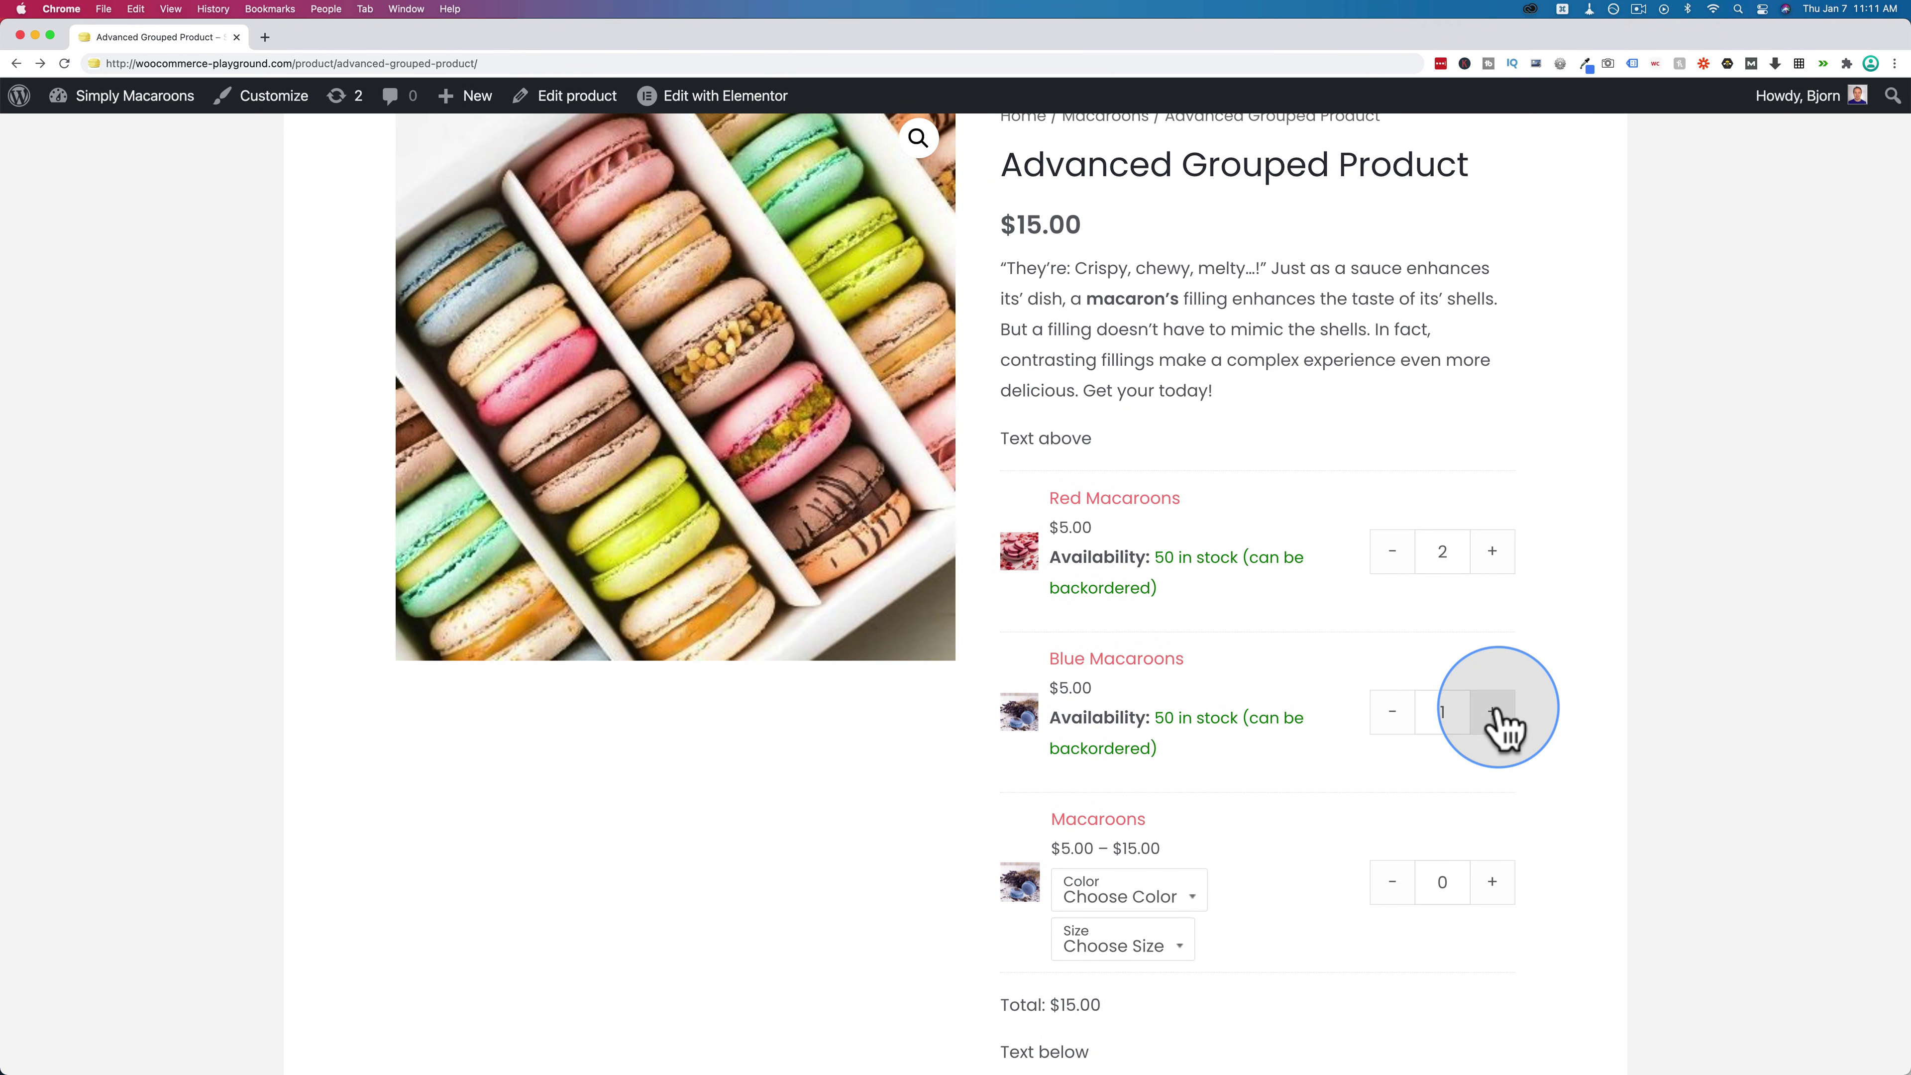
{"action": "left_click", "coordinate": [1494, 712]}
Step: Choose Red colour and Large size for the variable Macaroons
{"action": "scroll", "coordinate": [1542, 726], "scroll_direction": "down", "scroll_amount": 3}
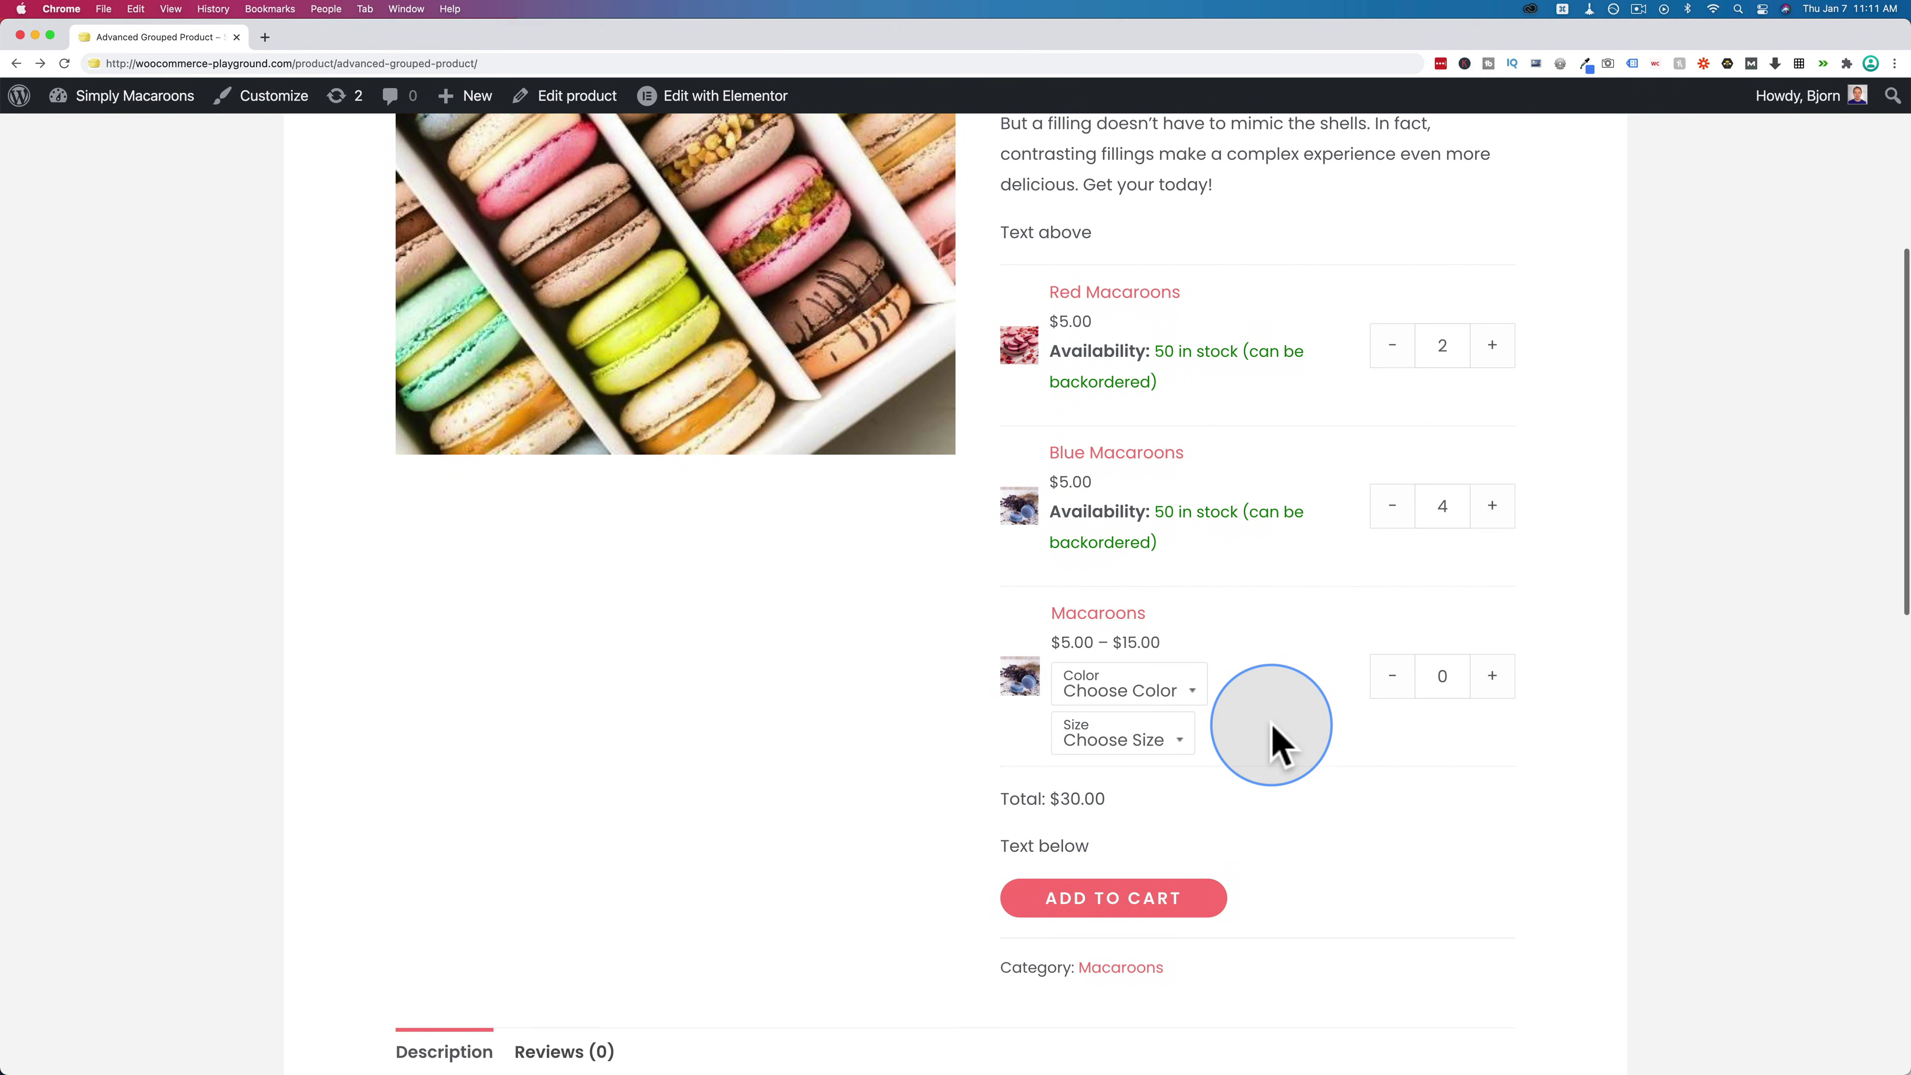
{"action": "scroll", "coordinate": [1271, 726], "scroll_direction": "down", "scroll_amount": 1}
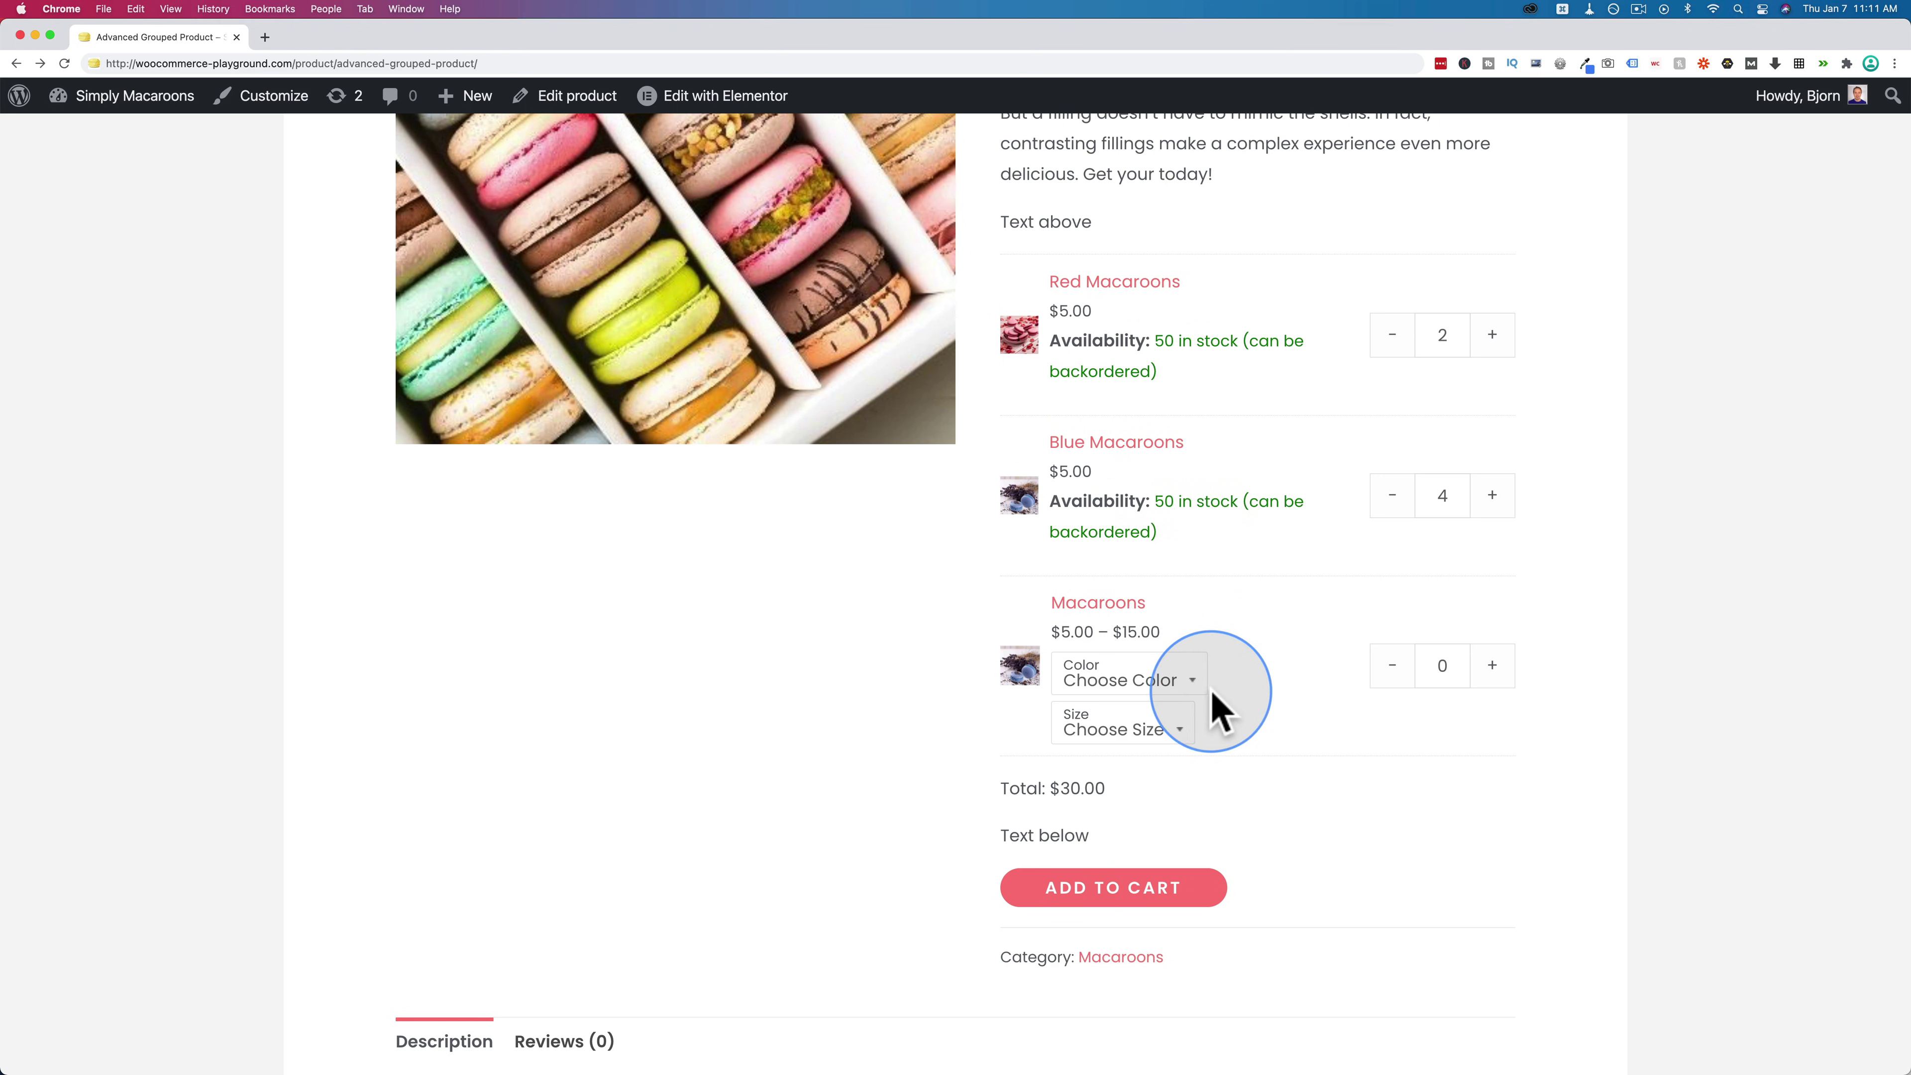
{"action": "left_click", "coordinate": [1177, 681]}
{"action": "left_click", "coordinate": [1128, 757]}
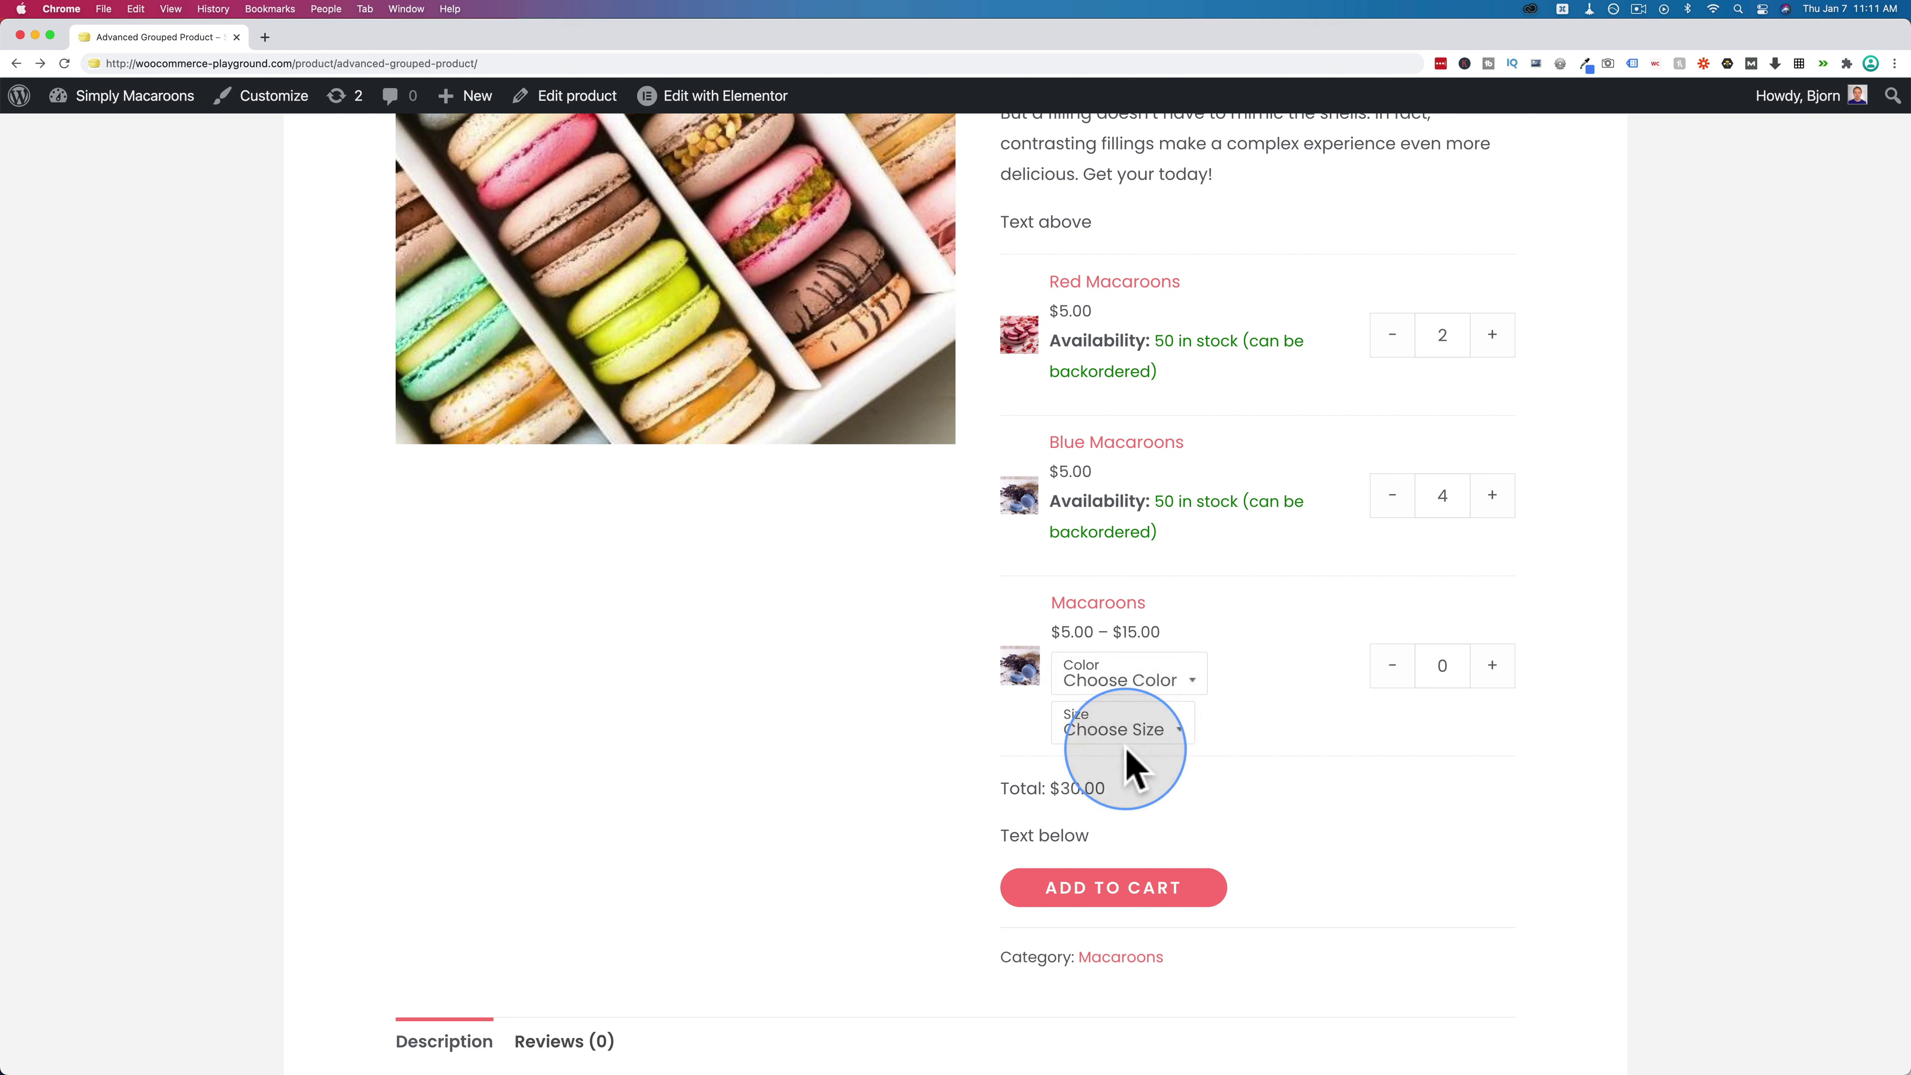
{"action": "left_click", "coordinate": [1162, 734]}
{"action": "left_click", "coordinate": [1105, 805]}
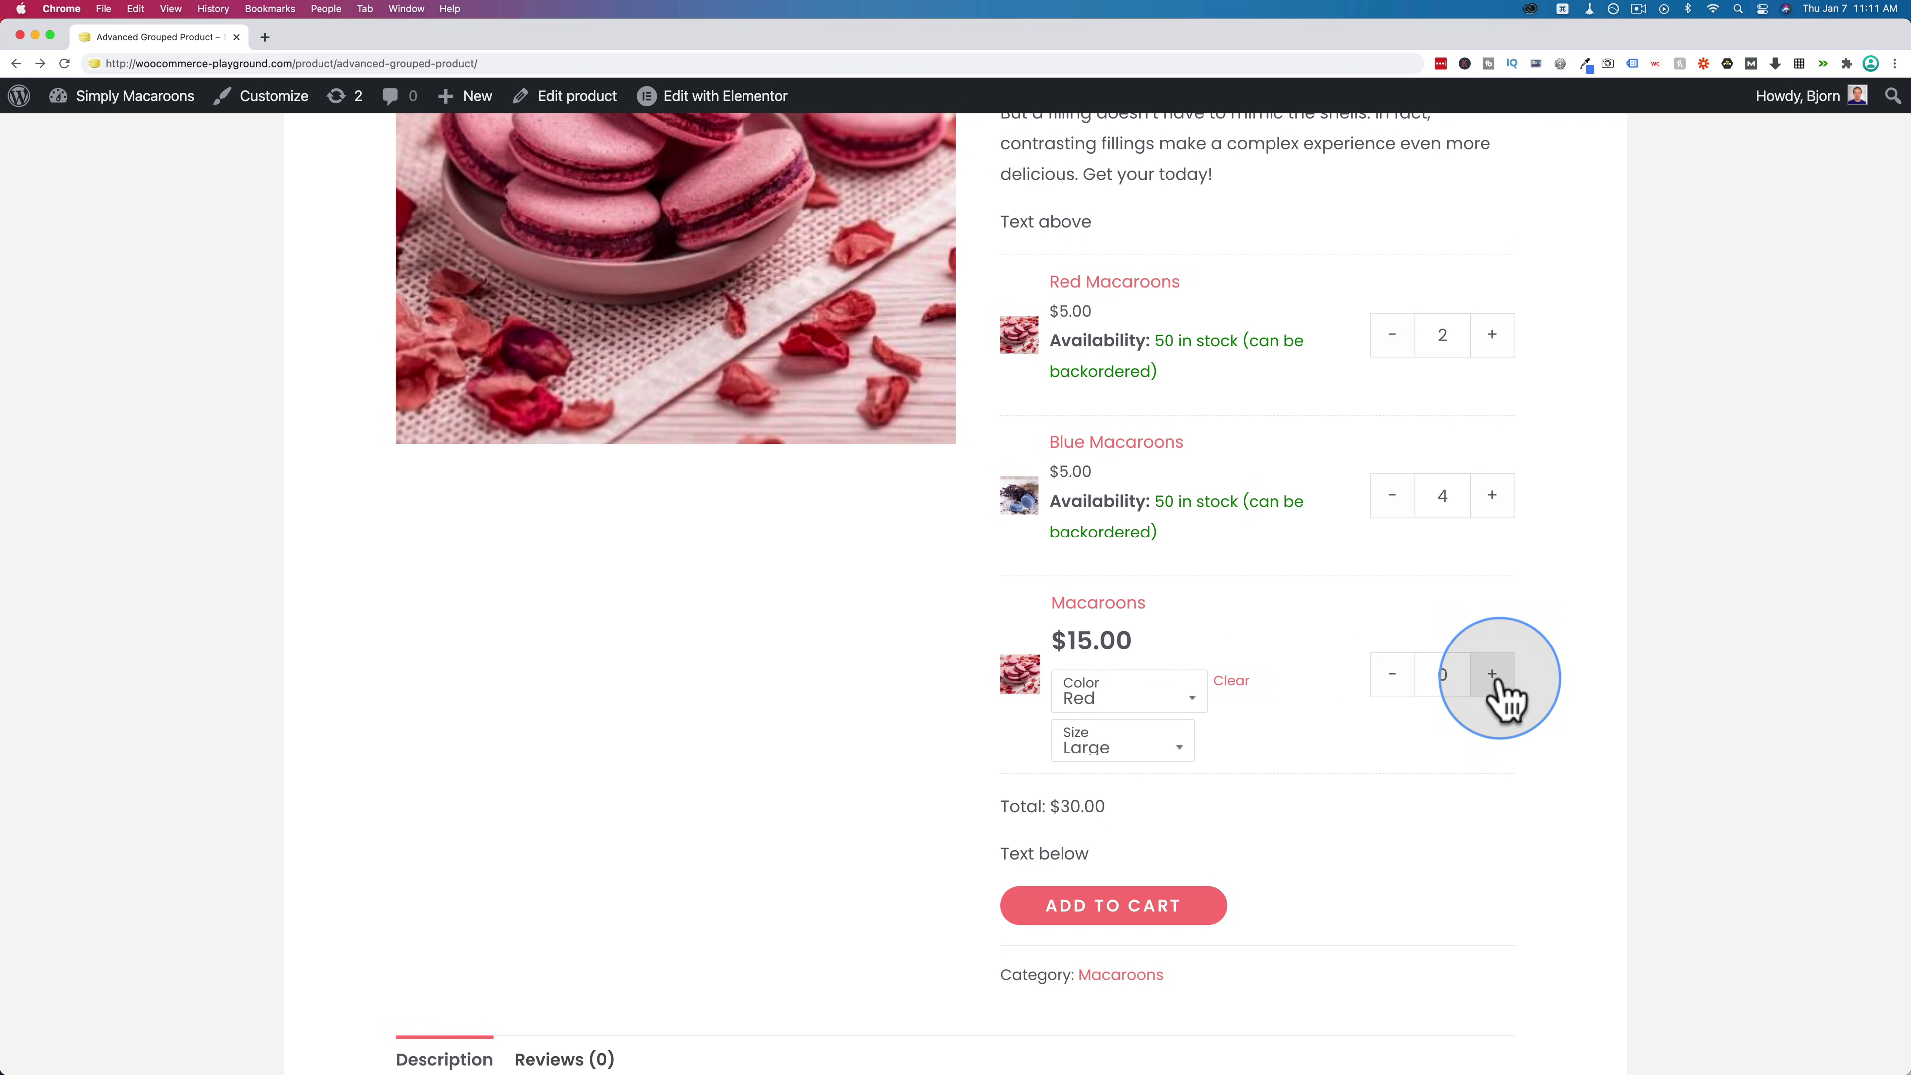
{"action": "scroll", "coordinate": [1501, 806], "scroll_direction": "up", "scroll_amount": 1}
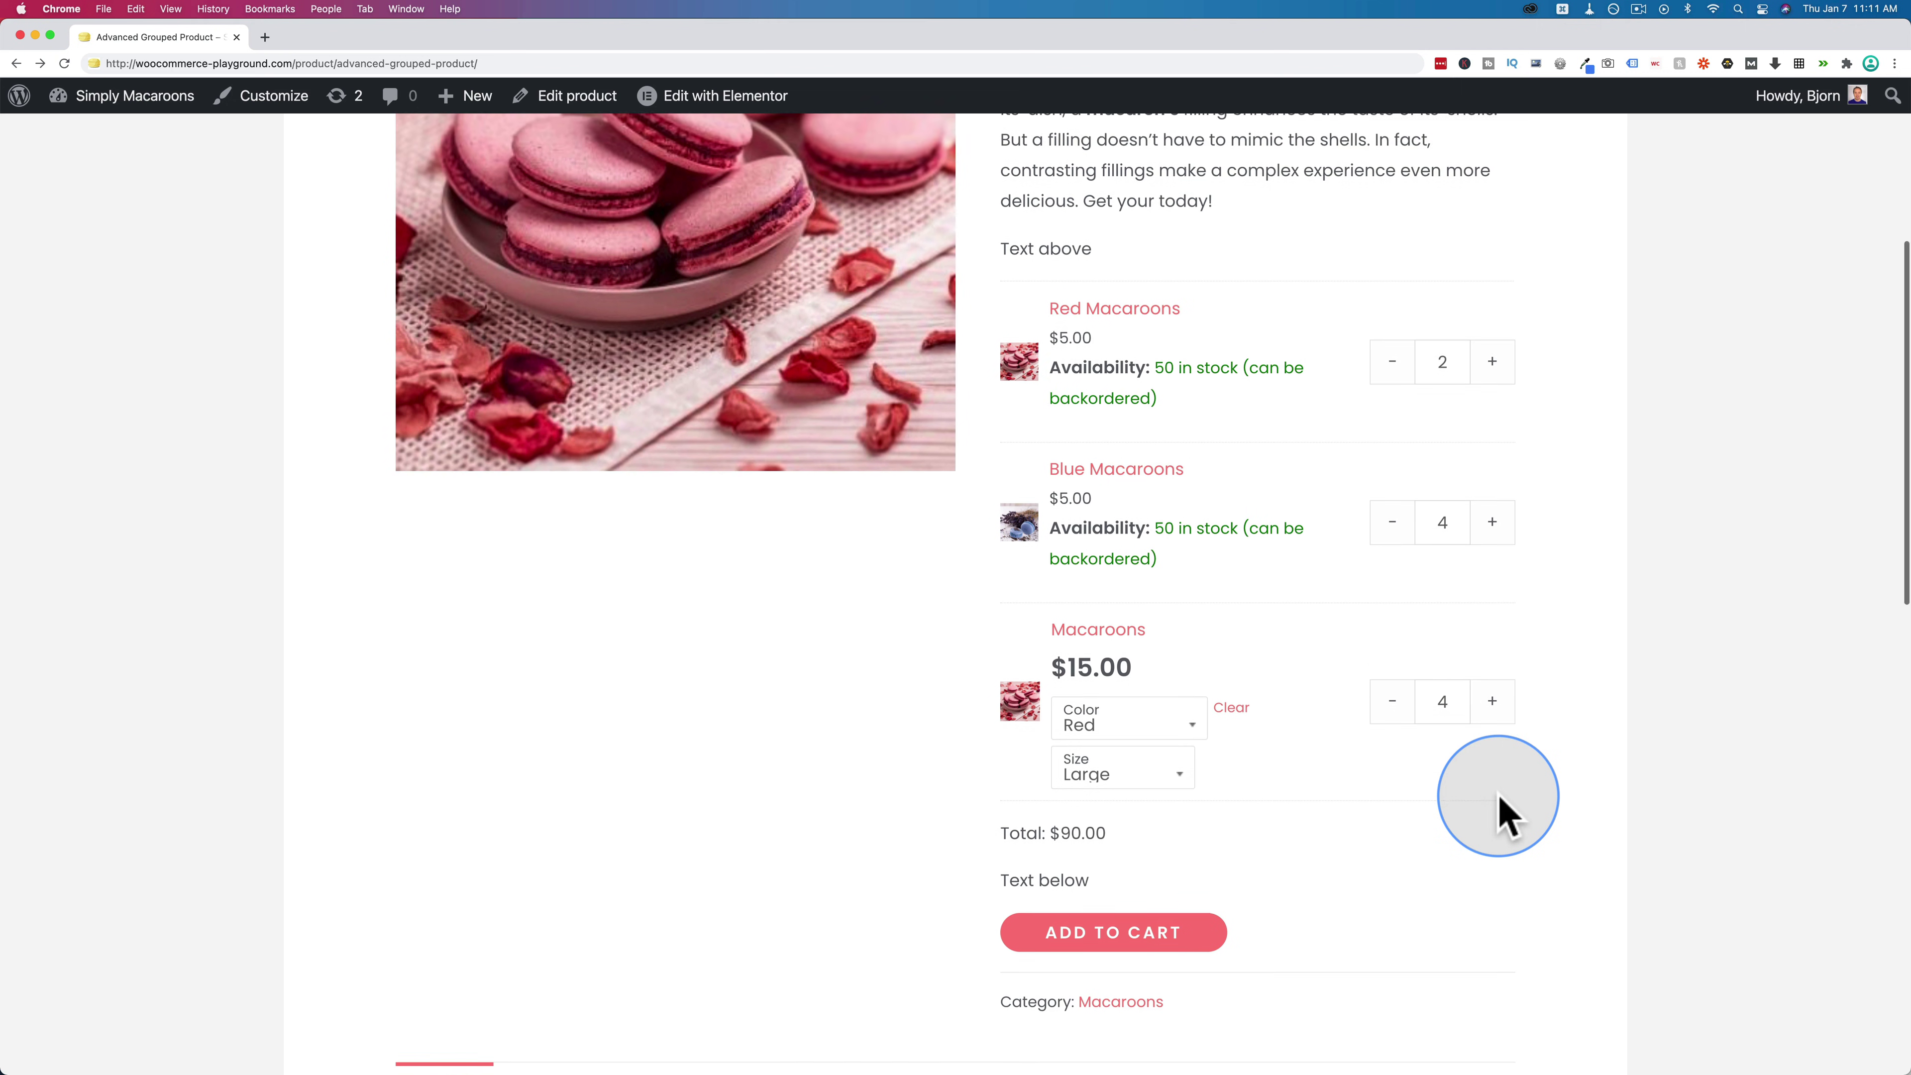
Step: Add the selected Advanced Grouped Product items to the cart
{"action": "left_click", "coordinate": [1162, 947]}
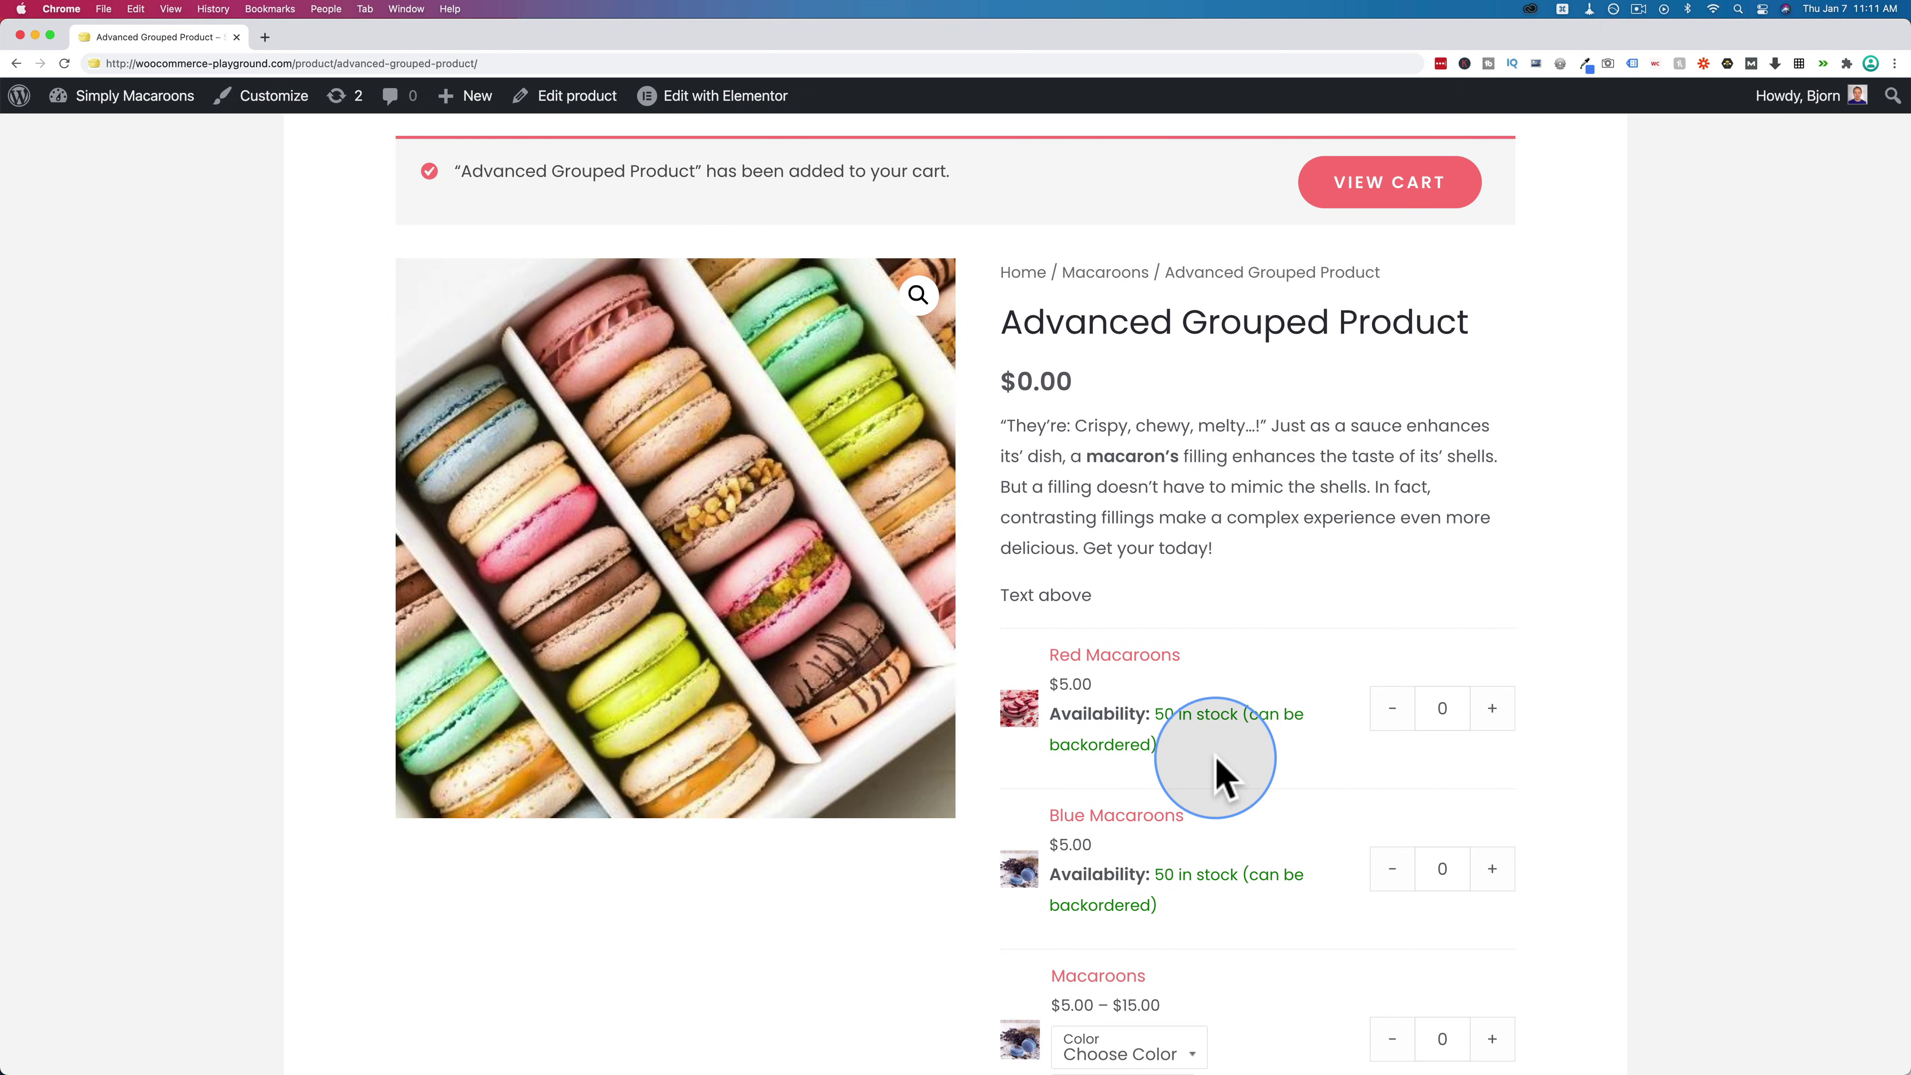
{"action": "scroll", "coordinate": [1219, 775], "scroll_direction": "down", "scroll_amount": 1}
{"action": "scroll", "coordinate": [1151, 704], "scroll_direction": "down", "scroll_amount": 1}
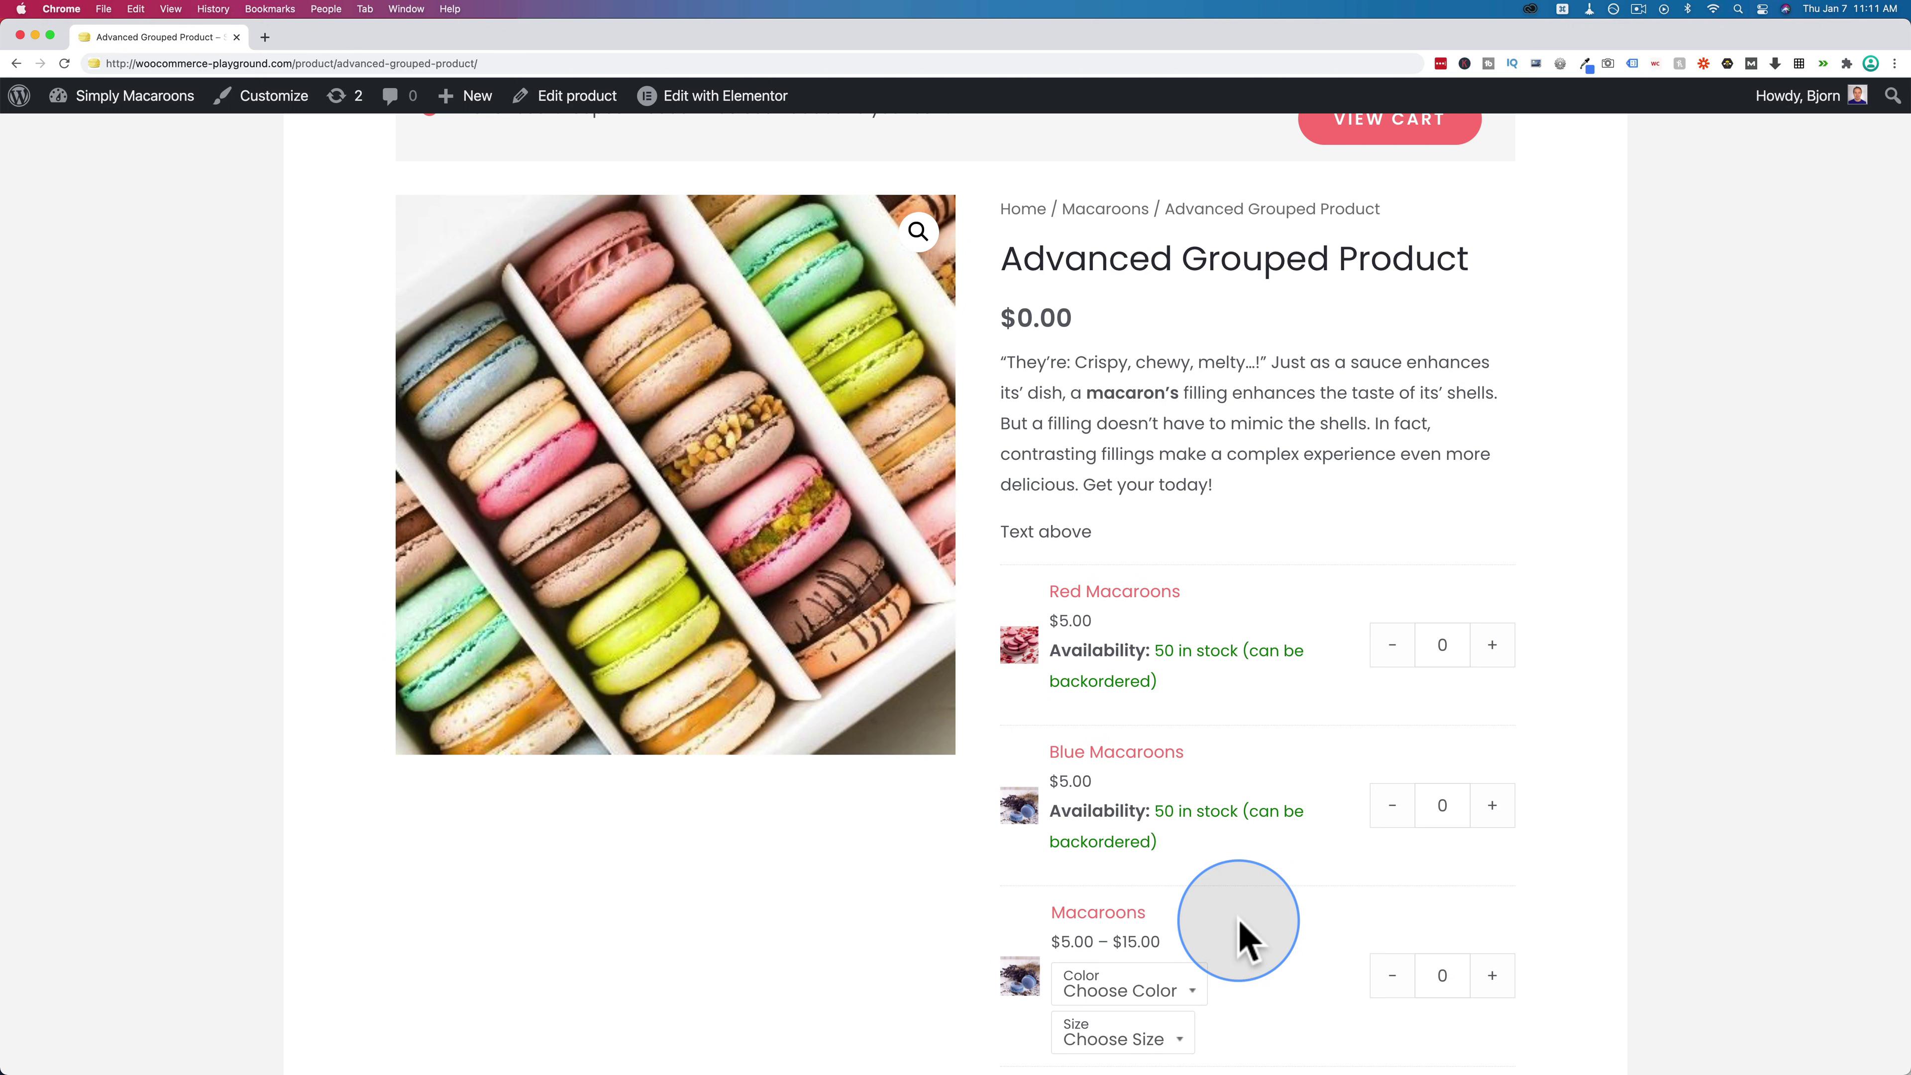
{"action": "scroll", "coordinate": [1239, 937], "scroll_direction": "up", "scroll_amount": 2}
Step: Open the cart and highlight the Macaroons – Red, Large line and the $330.00 total
{"action": "left_click", "coordinate": [1401, 187]}
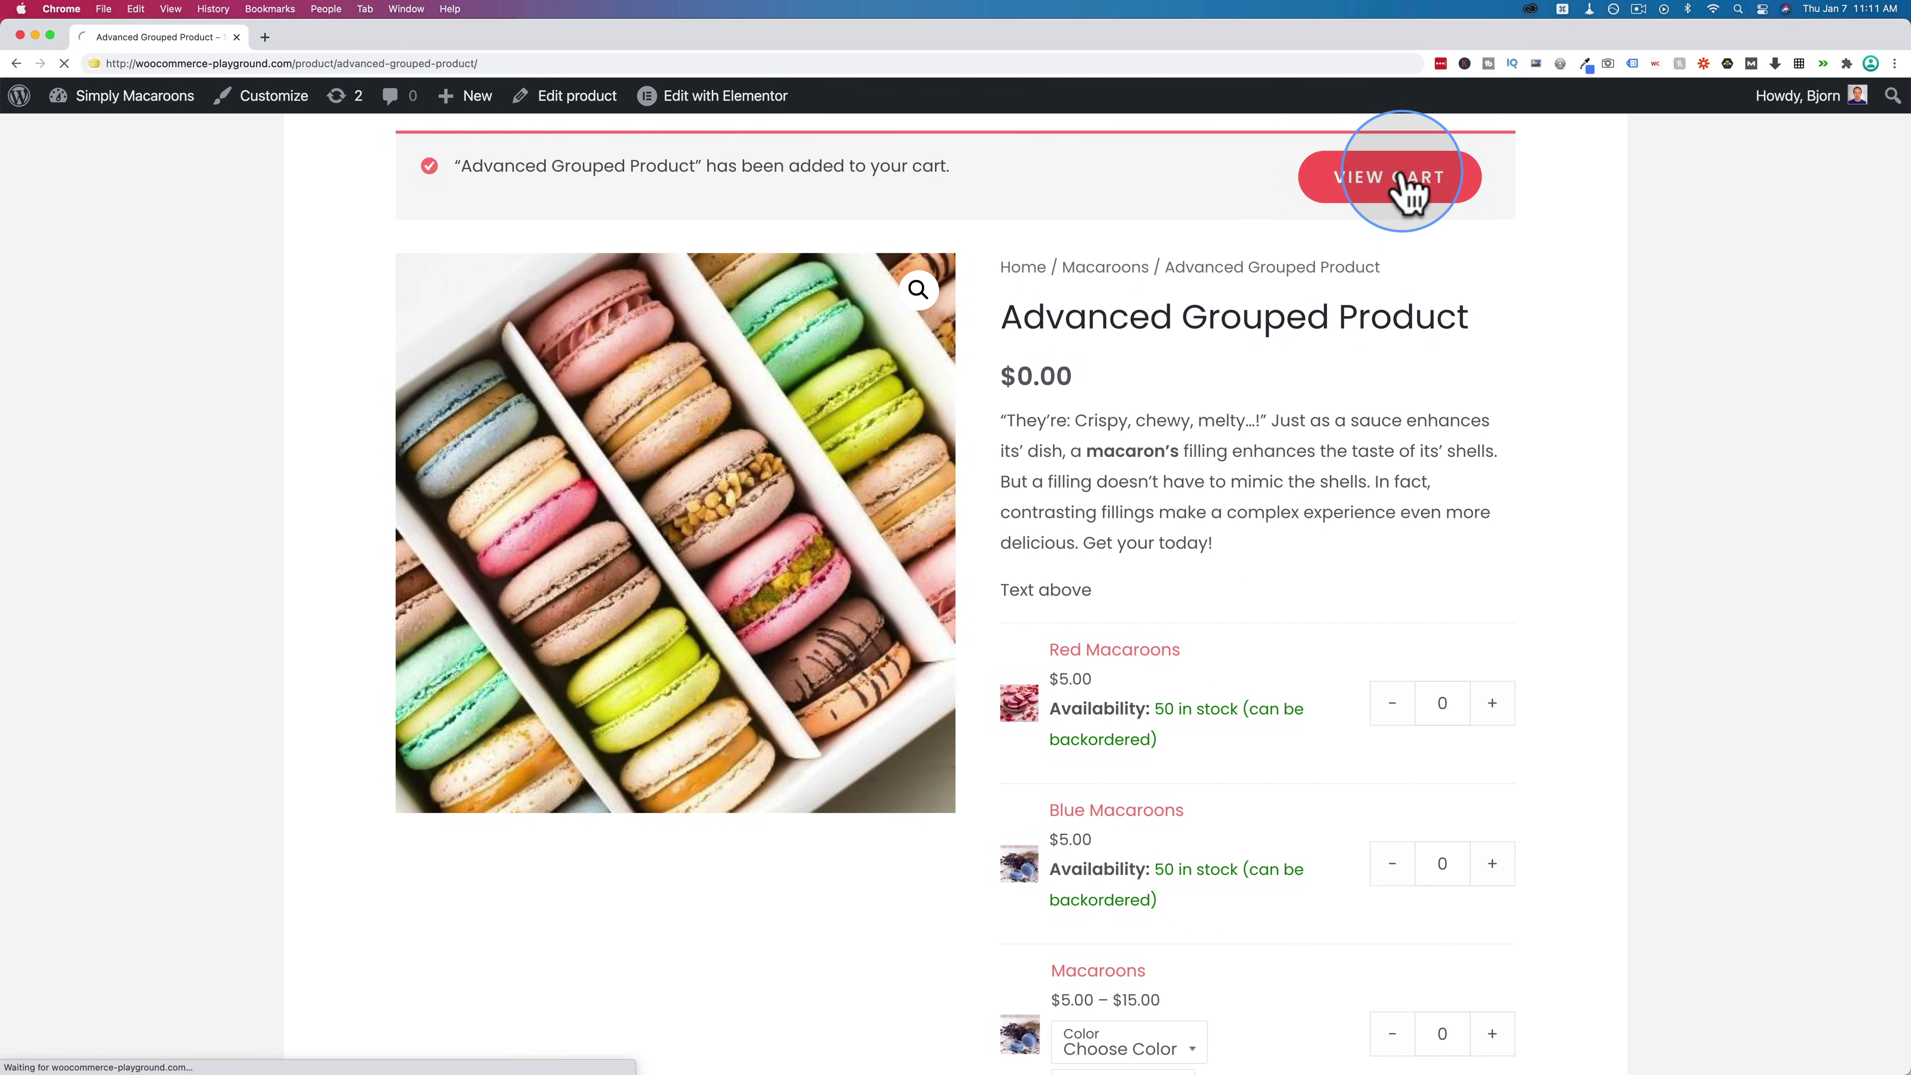
{"action": "scroll", "coordinate": [933, 369], "scroll_direction": "down", "scroll_amount": 3}
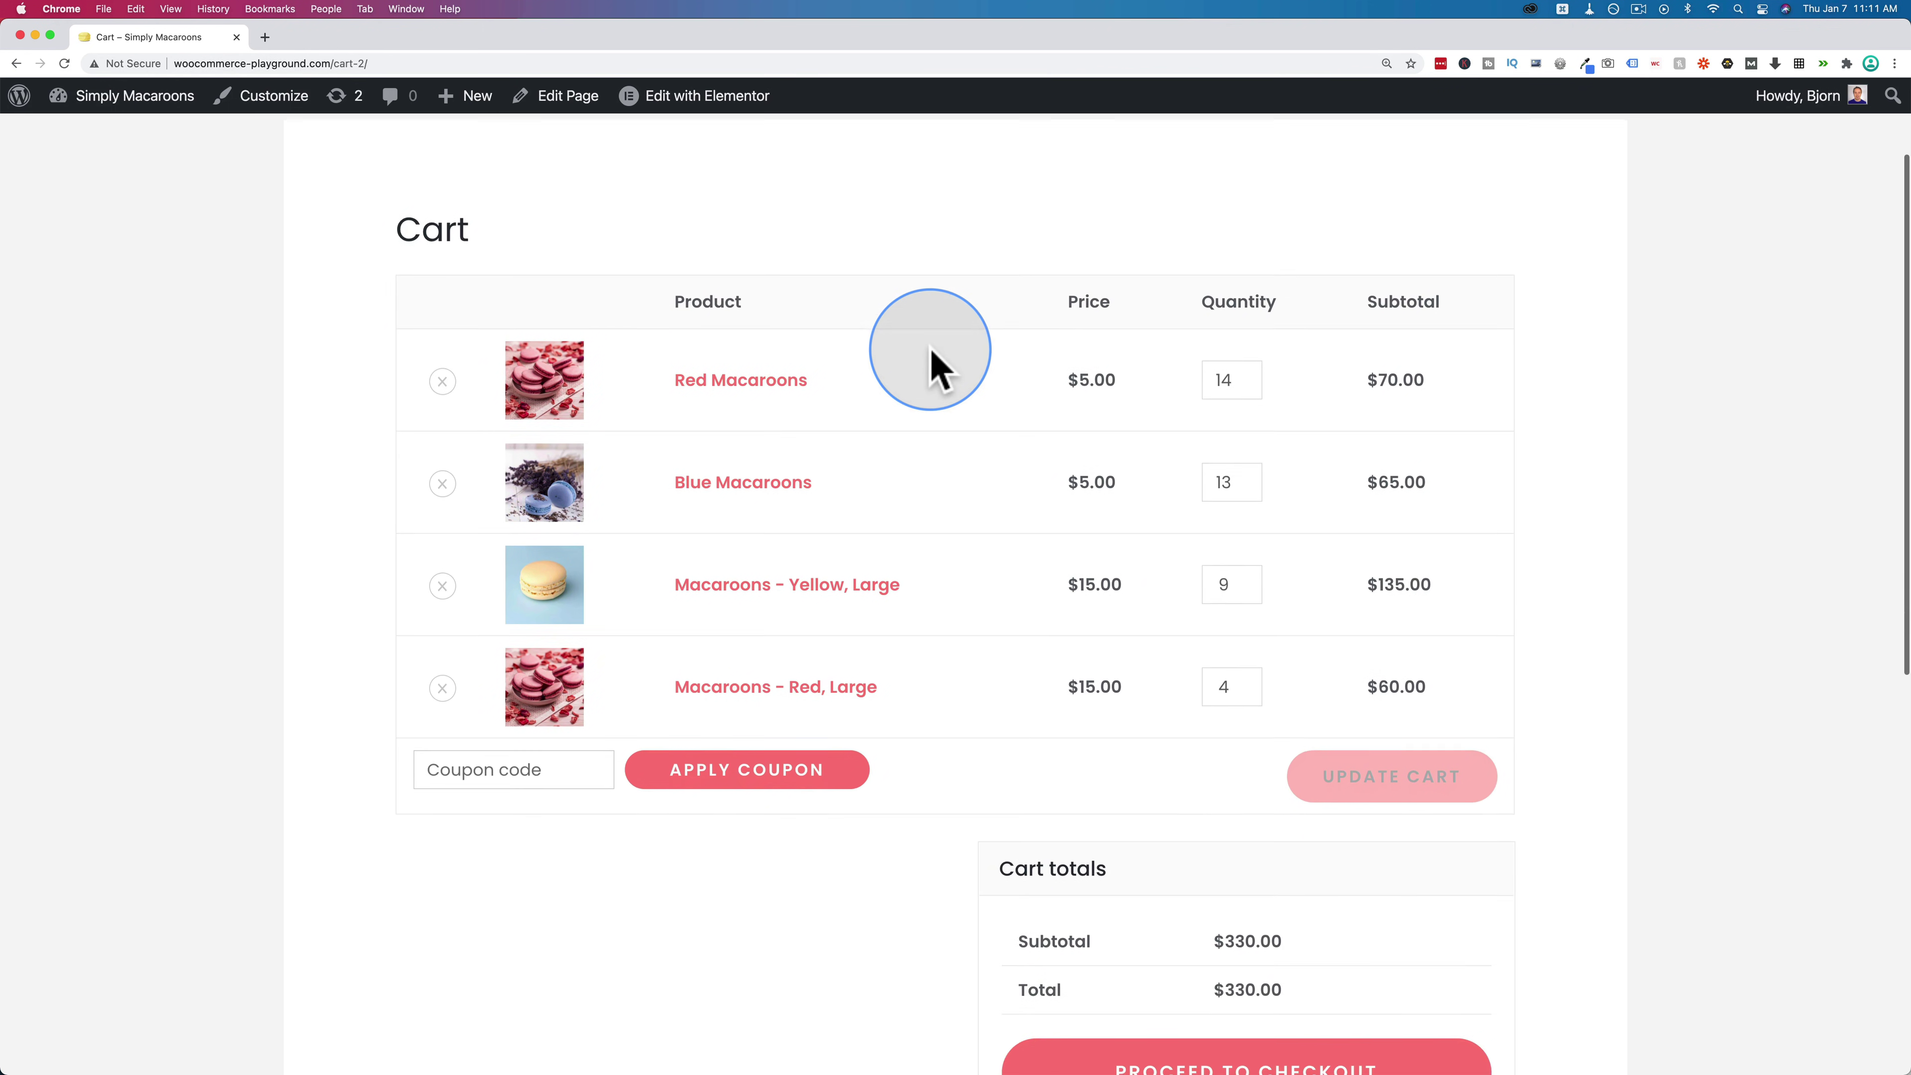
{"action": "scroll", "coordinate": [930, 350], "scroll_direction": "down", "scroll_amount": 1}
{"action": "left_click_drag", "start_coordinate": [903, 667], "coordinate": [640, 641]}
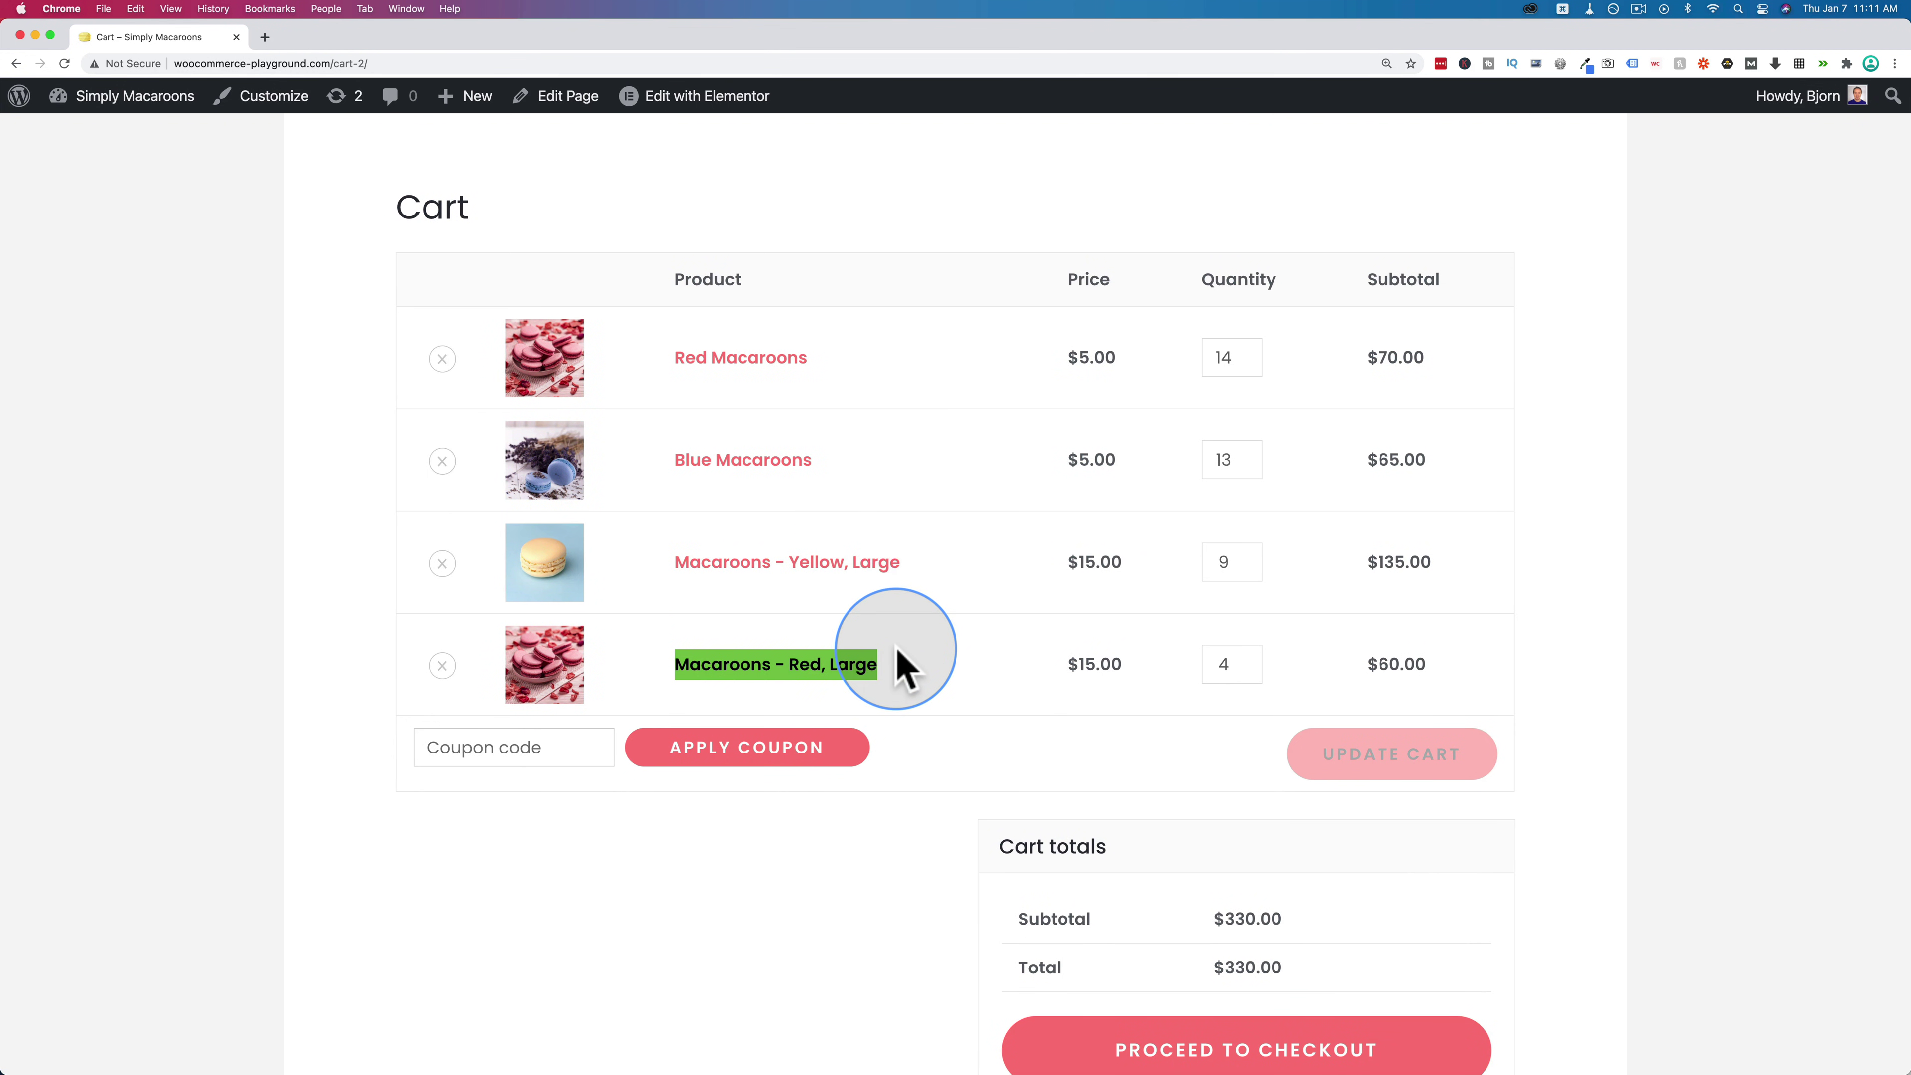
{"action": "left_click_drag", "start_coordinate": [903, 666], "coordinate": [674, 661]}
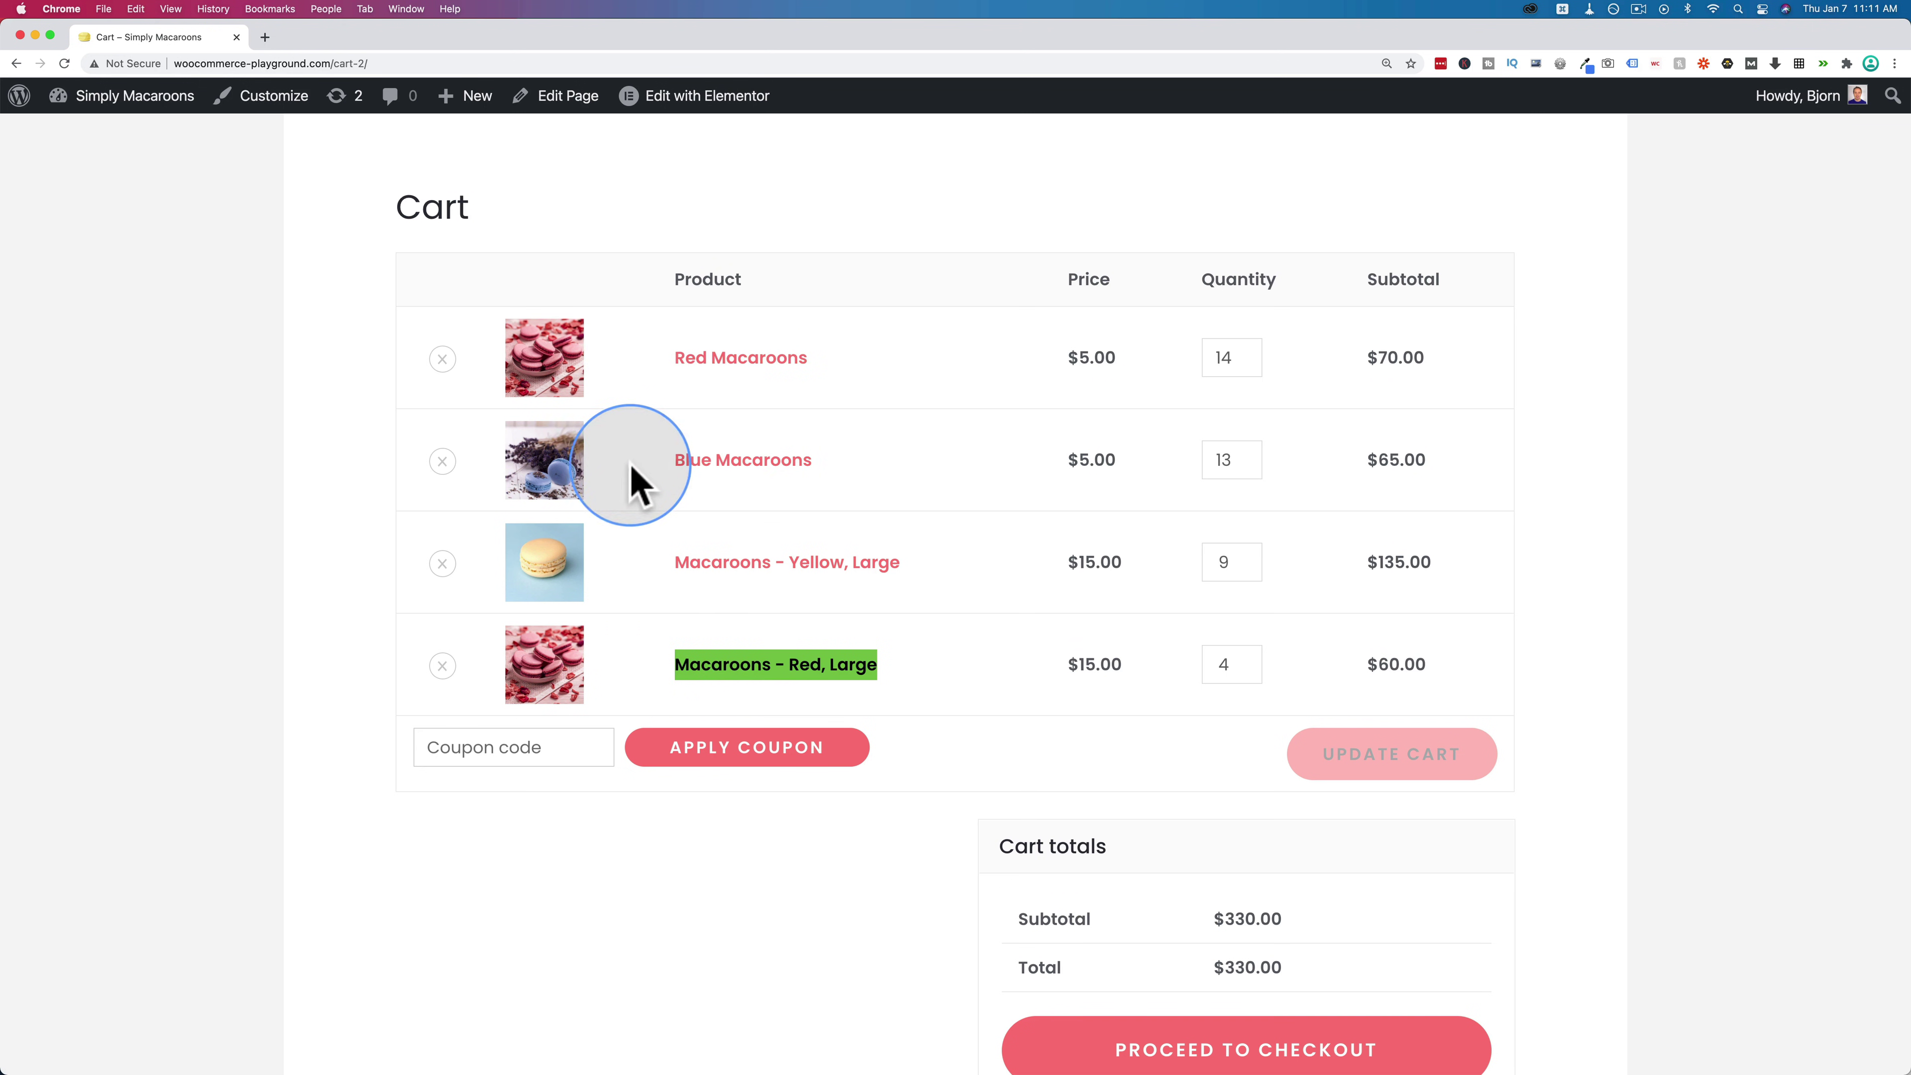
{"action": "scroll", "coordinate": [1162, 865], "scroll_direction": "down", "scroll_amount": 2}
{"action": "left_click", "coordinate": [1163, 865]}
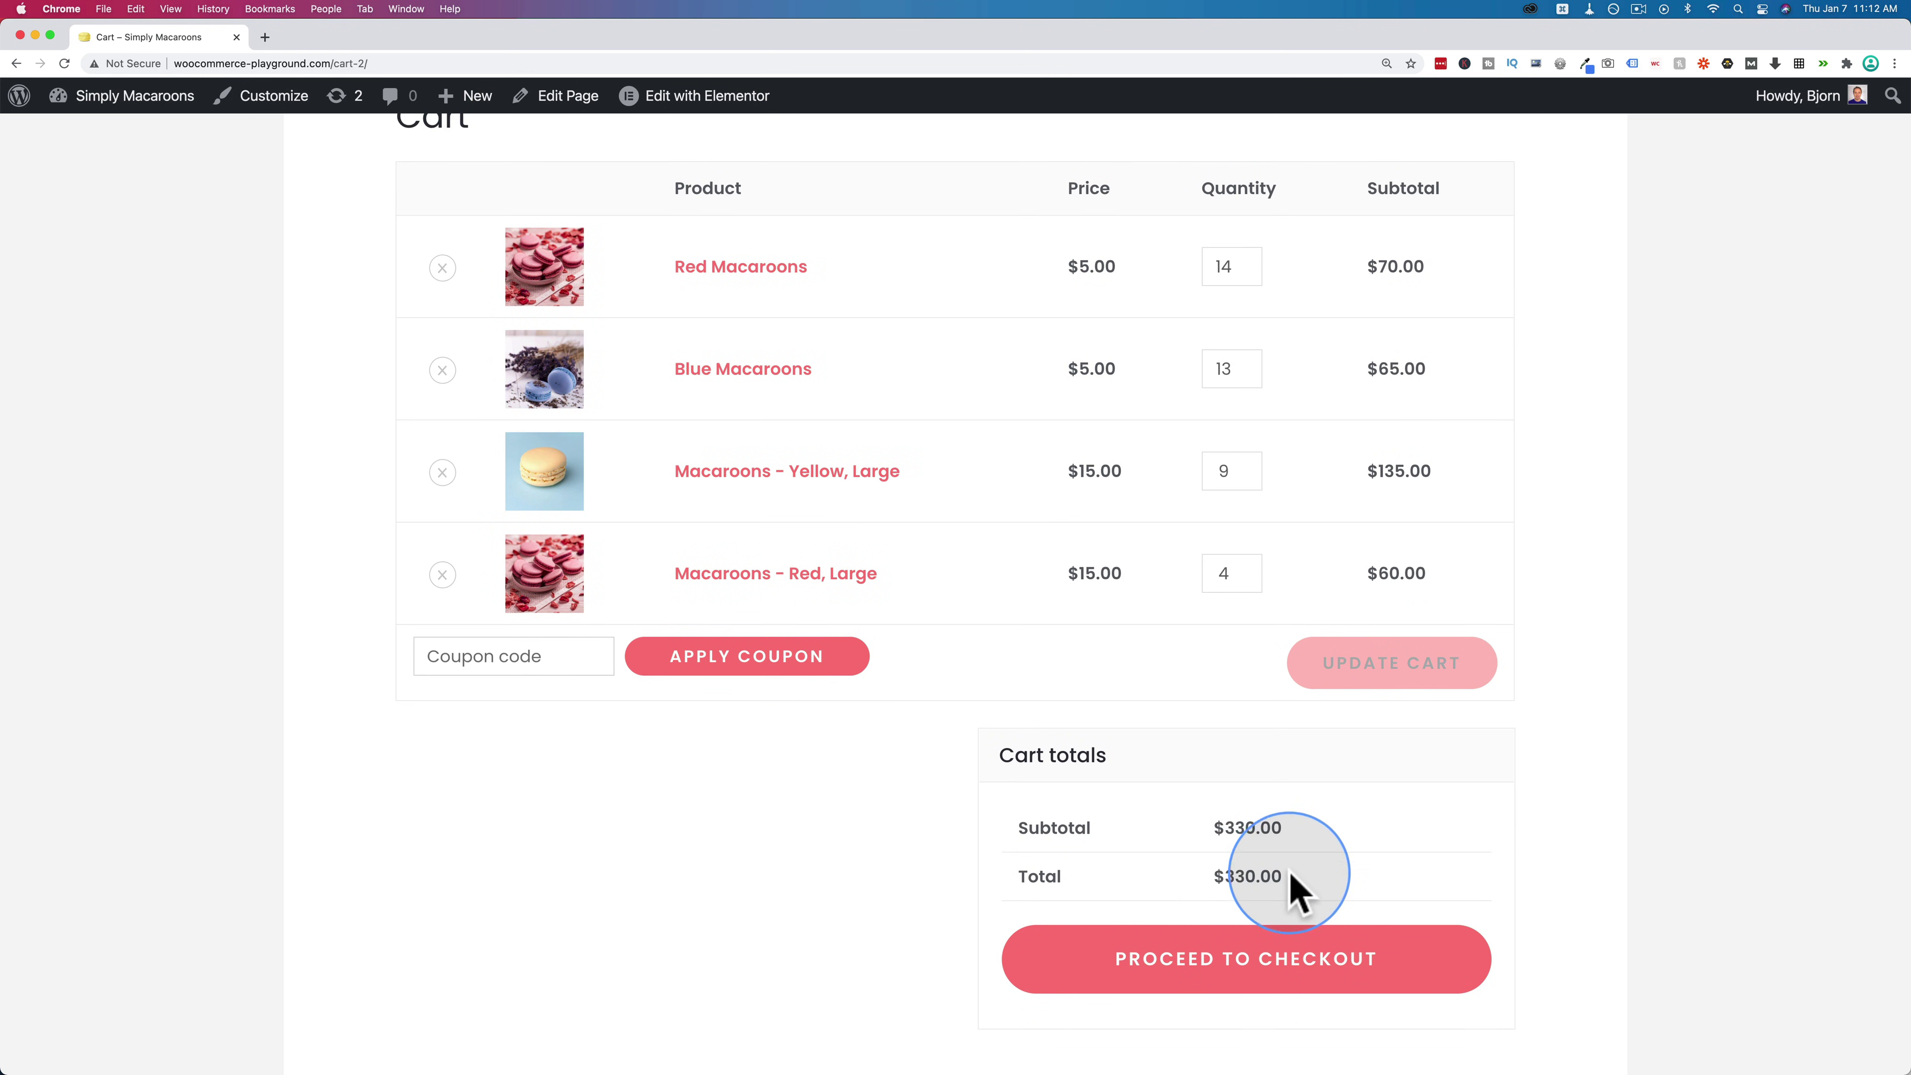
{"action": "left_click_drag", "start_coordinate": [1286, 876], "coordinate": [1203, 874]}
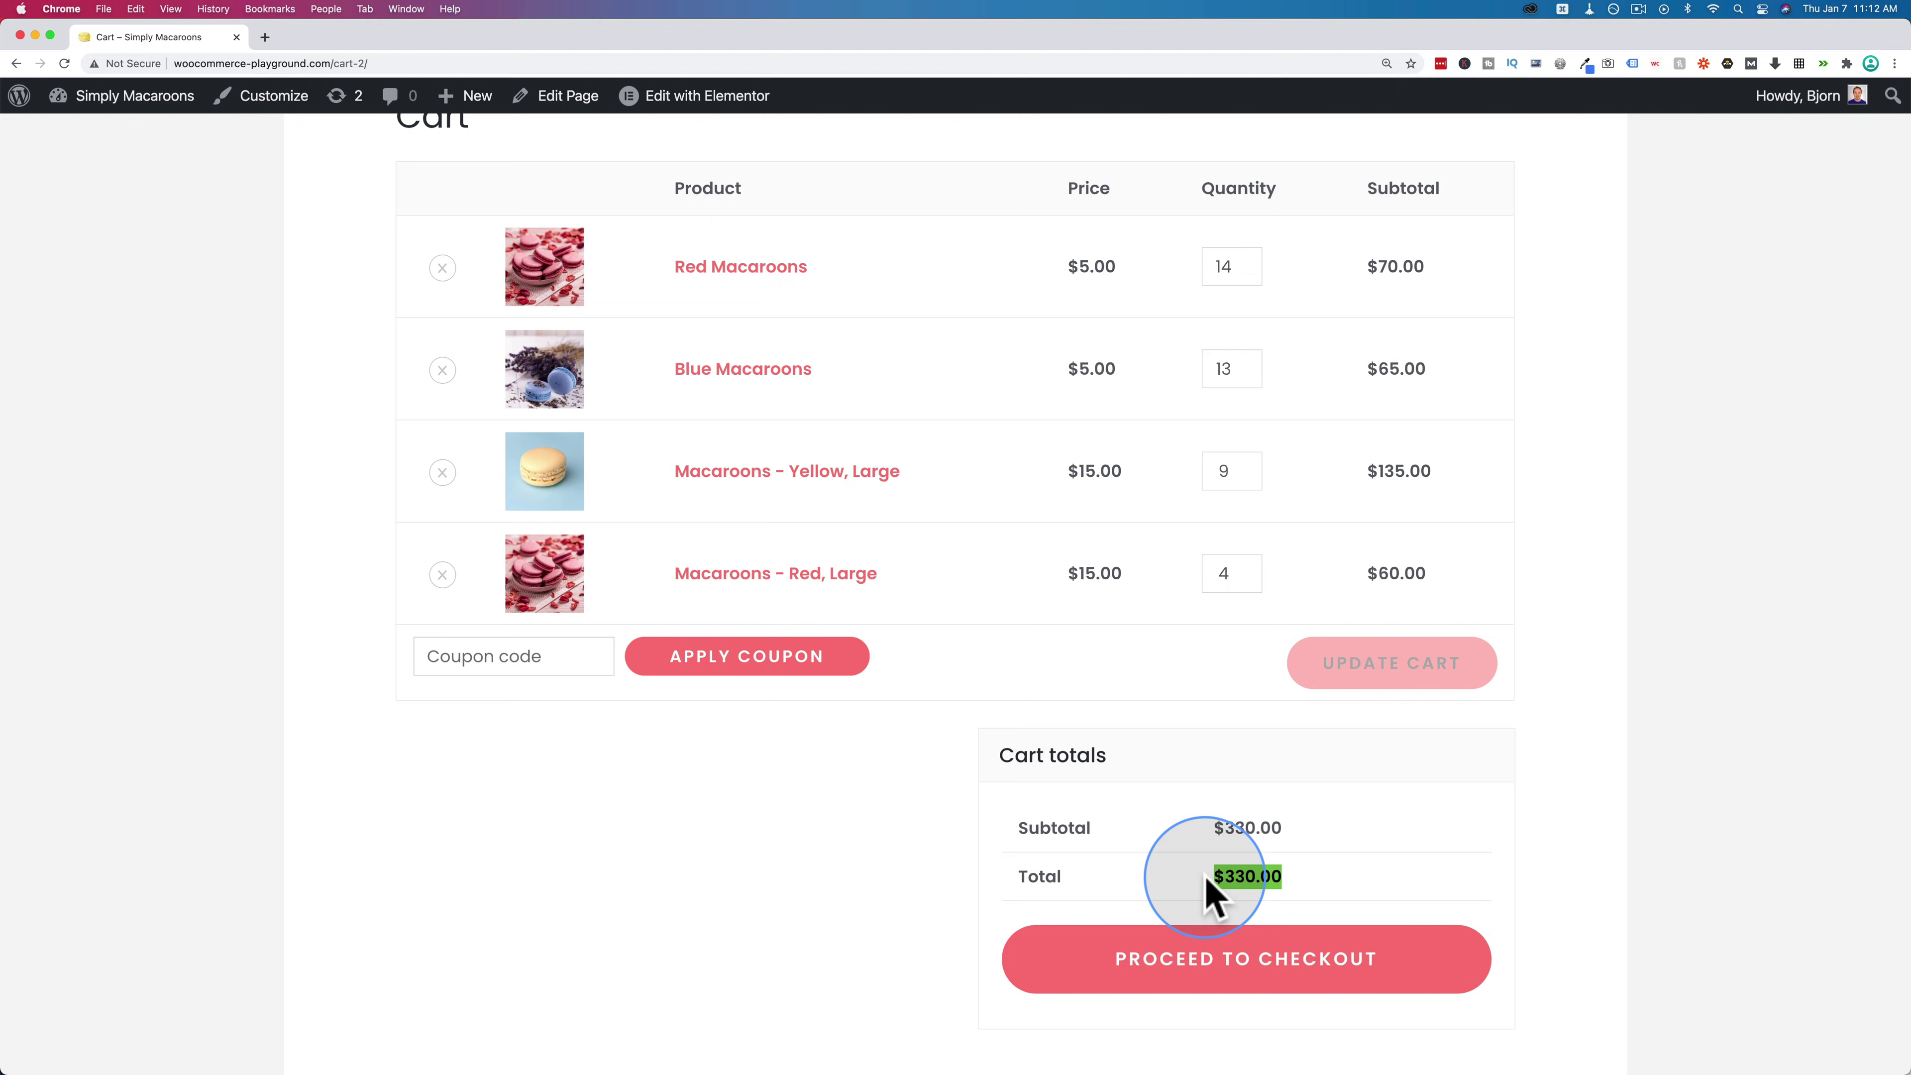